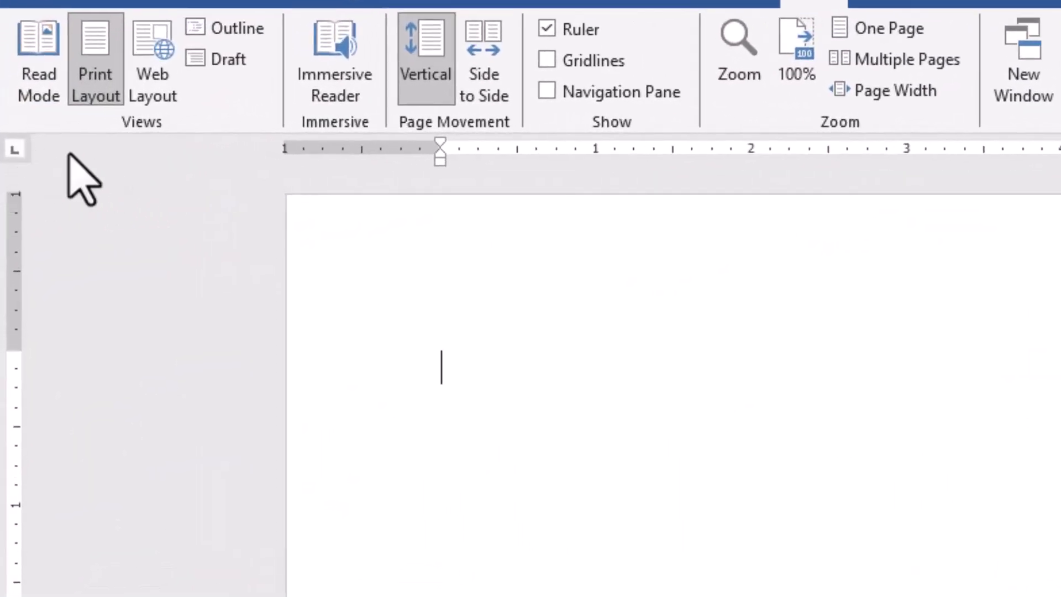
# Try the center, right and decimal tab types, then show the ruler from the View tab
pyautogui.click(15, 151)
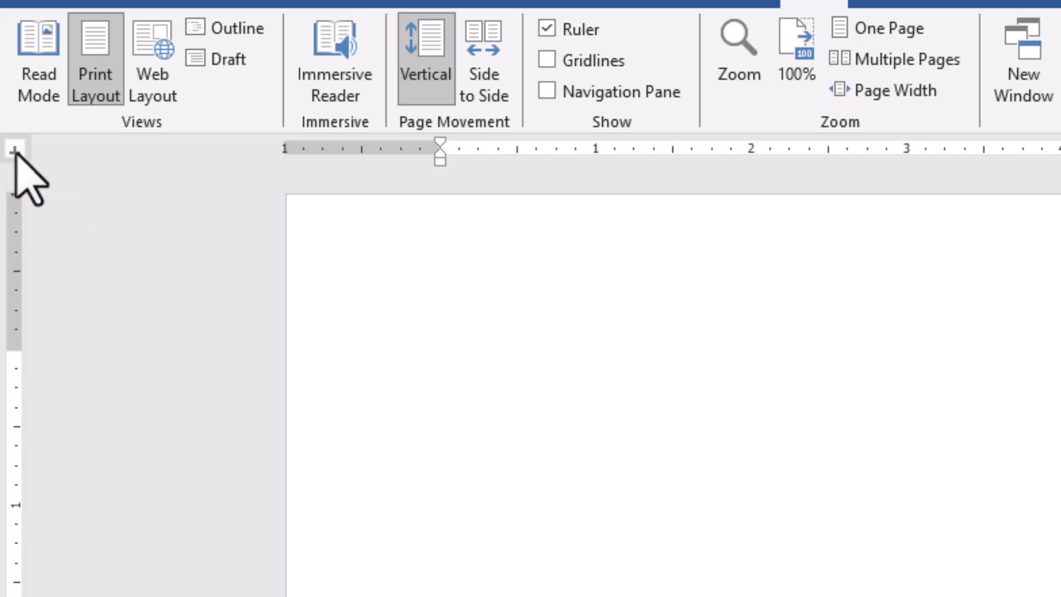
pyautogui.click(15, 150)
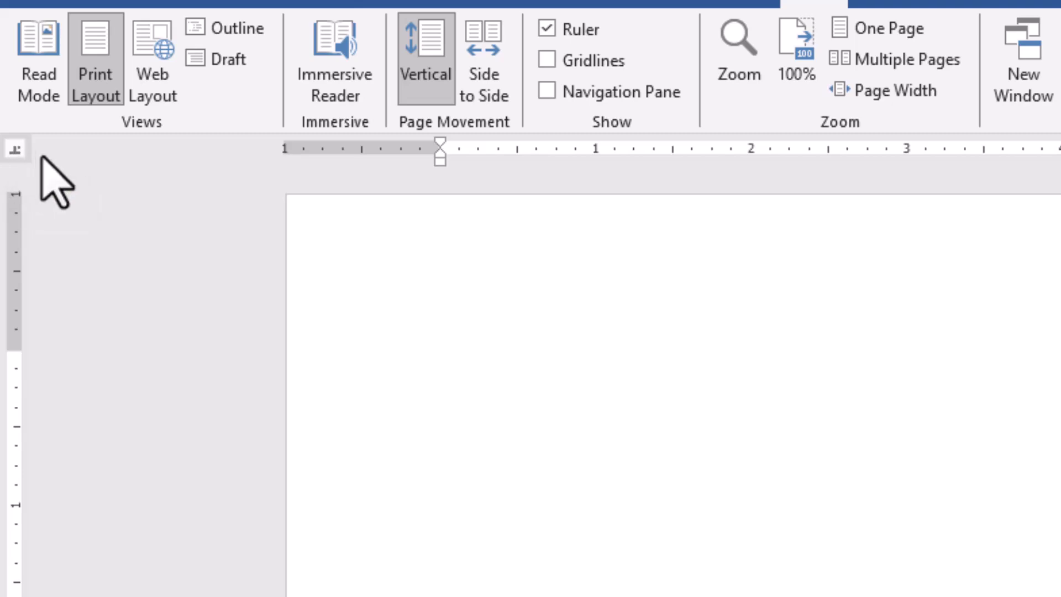
pyautogui.click(14, 148)
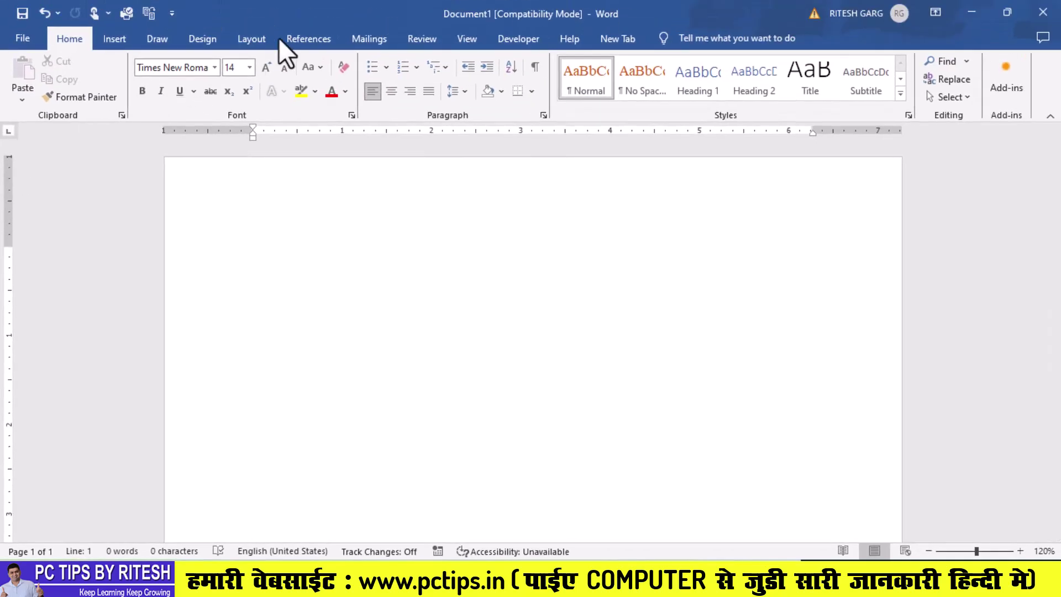
pyautogui.click(466, 40)
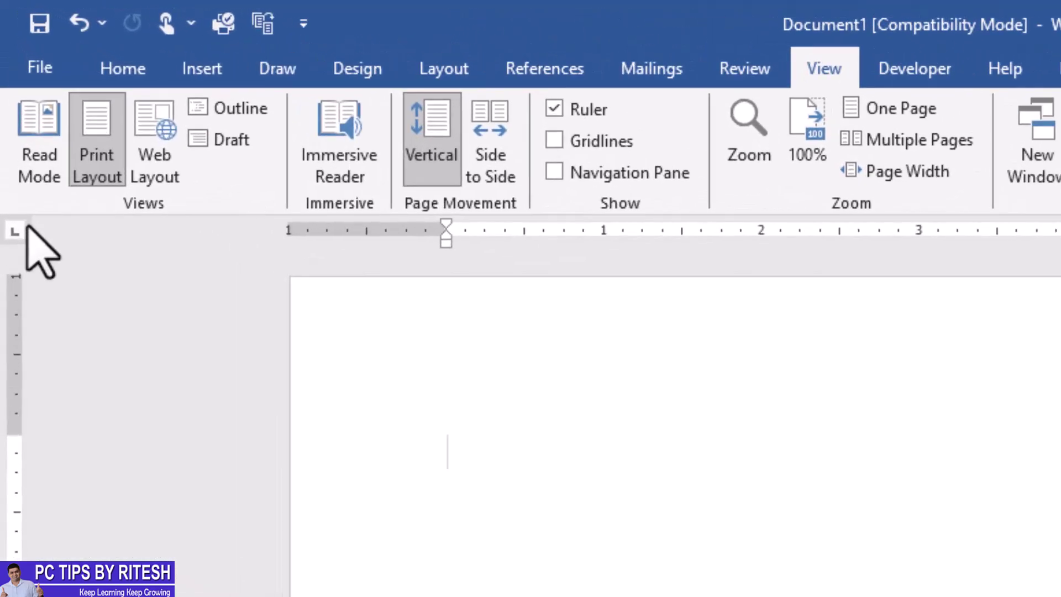
# Cycle the tab selector through center, right, decimal, bar and indent types back to Left
pyautogui.click(4, 130)
pyautogui.click(11, 253)
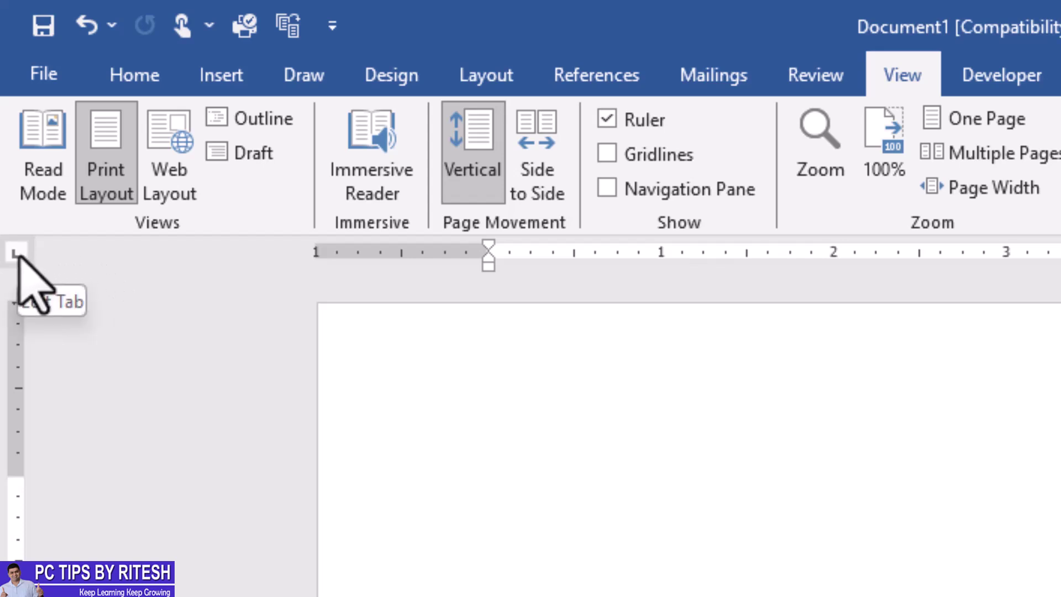
pyautogui.click(16, 254)
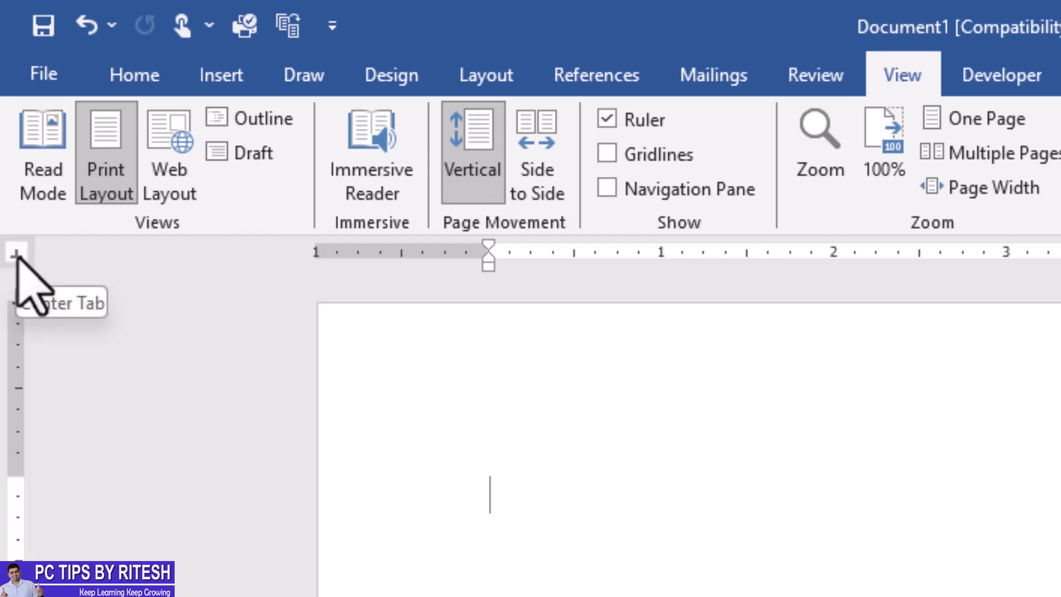
pyautogui.click(17, 255)
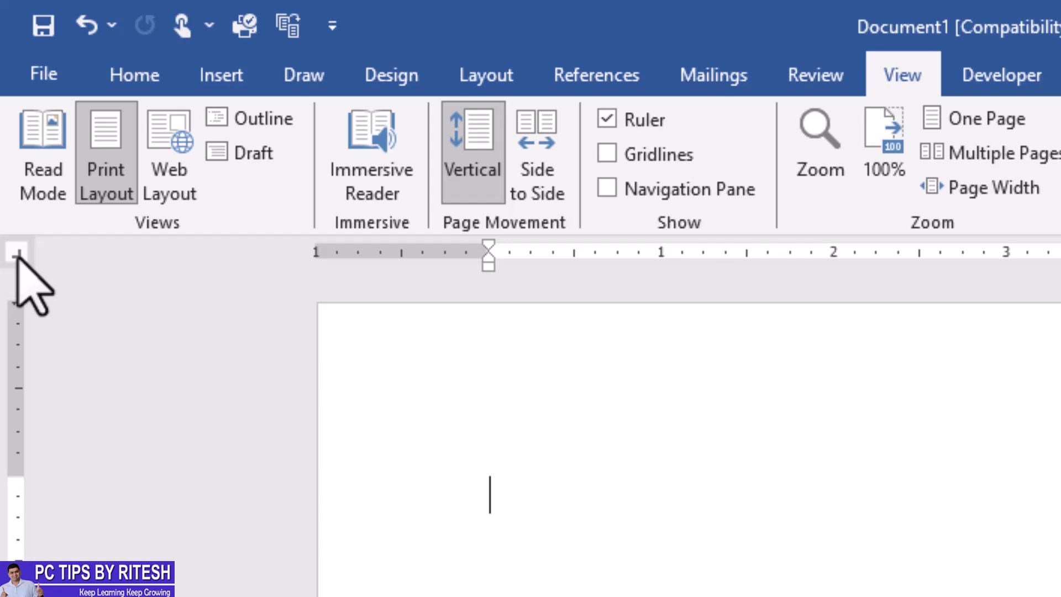
pyautogui.click(17, 254)
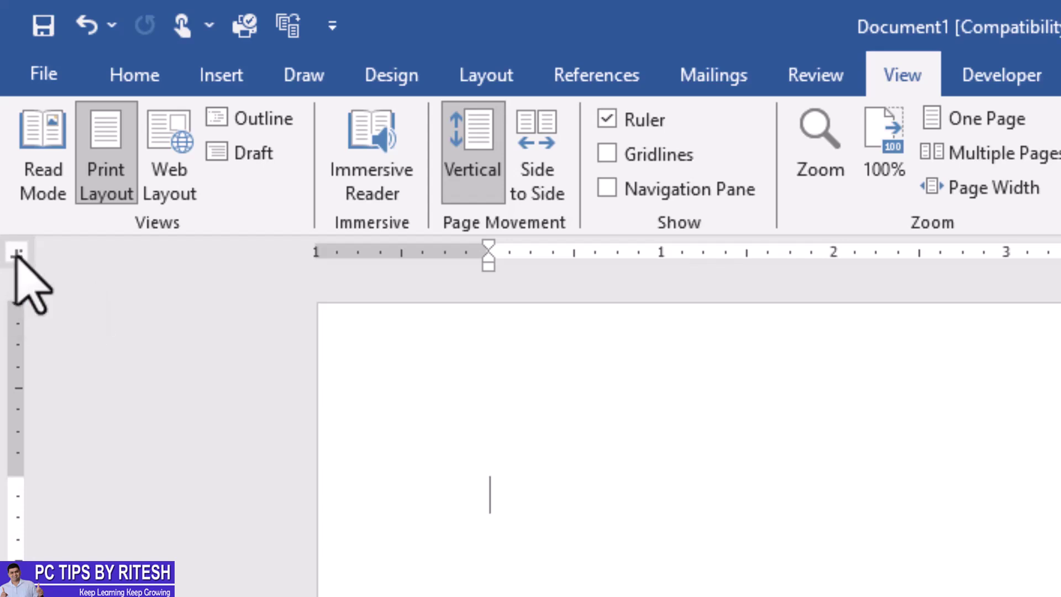
pyautogui.click(12, 254)
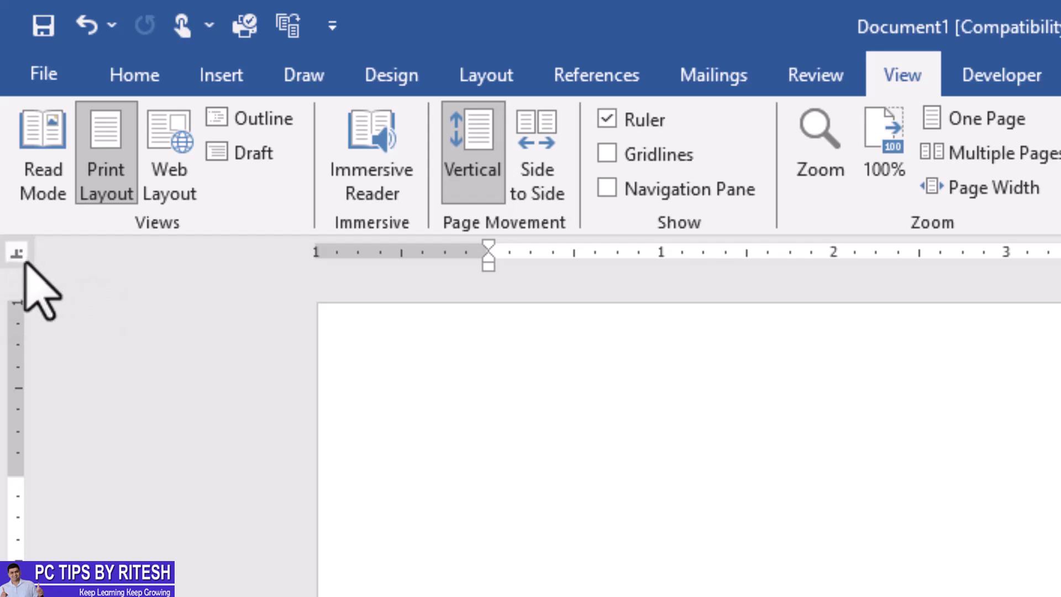
pyautogui.click(19, 259)
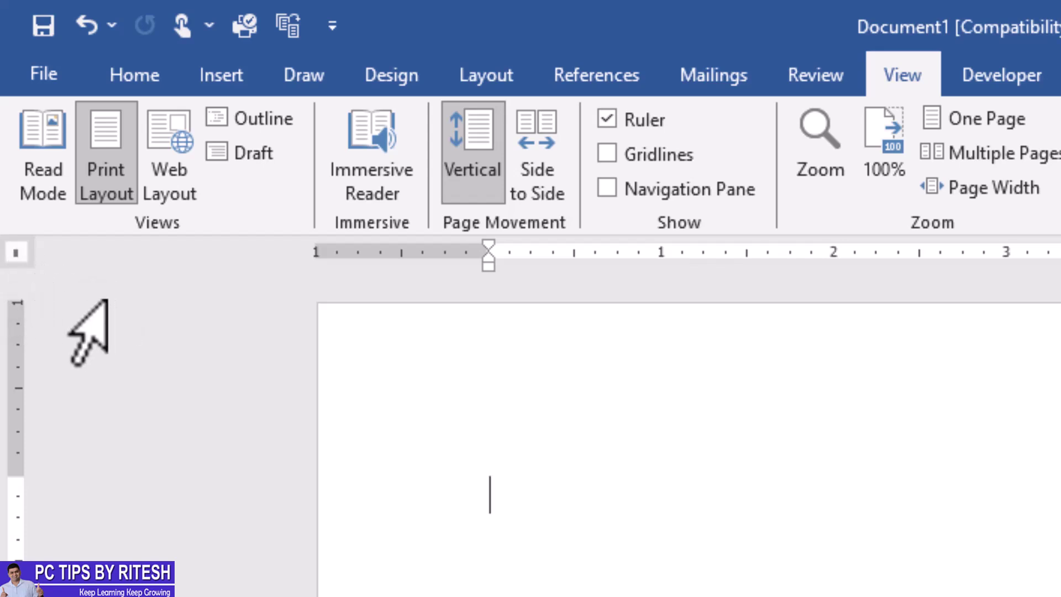
pyautogui.click(18, 255)
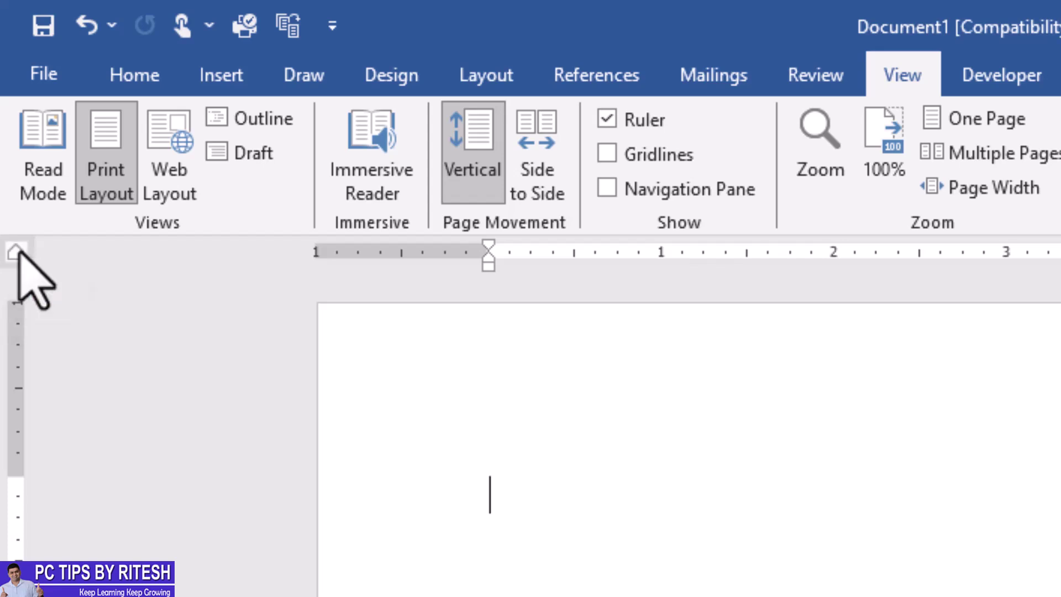
pyautogui.doubleClick(19, 255)
pyautogui.write('Name')
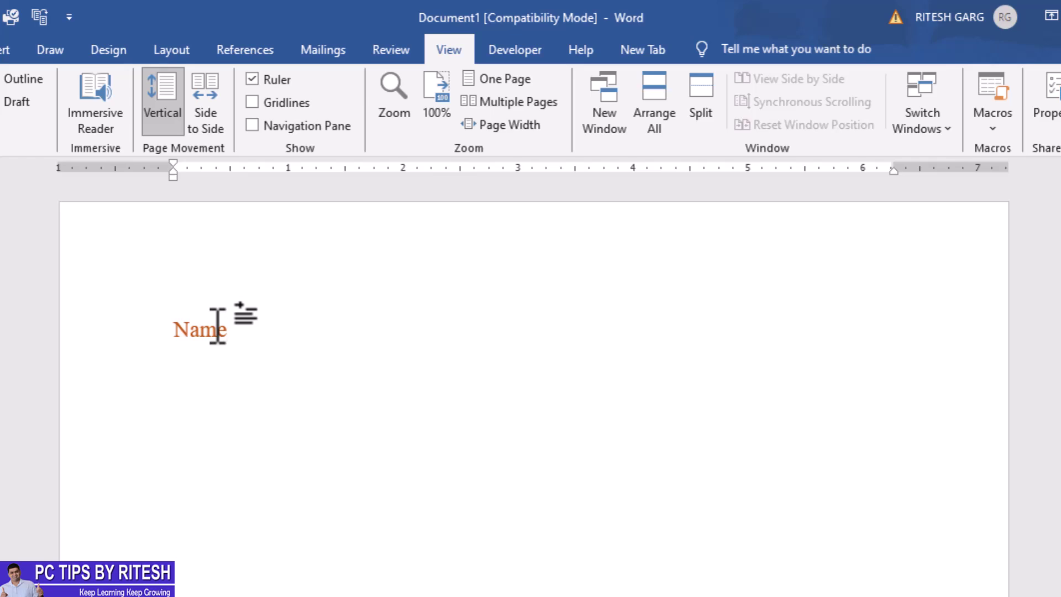
# Tab after Name and enter the person's name, then start an 'S/o' line with a tabbed colon
pyautogui.press('Tab')
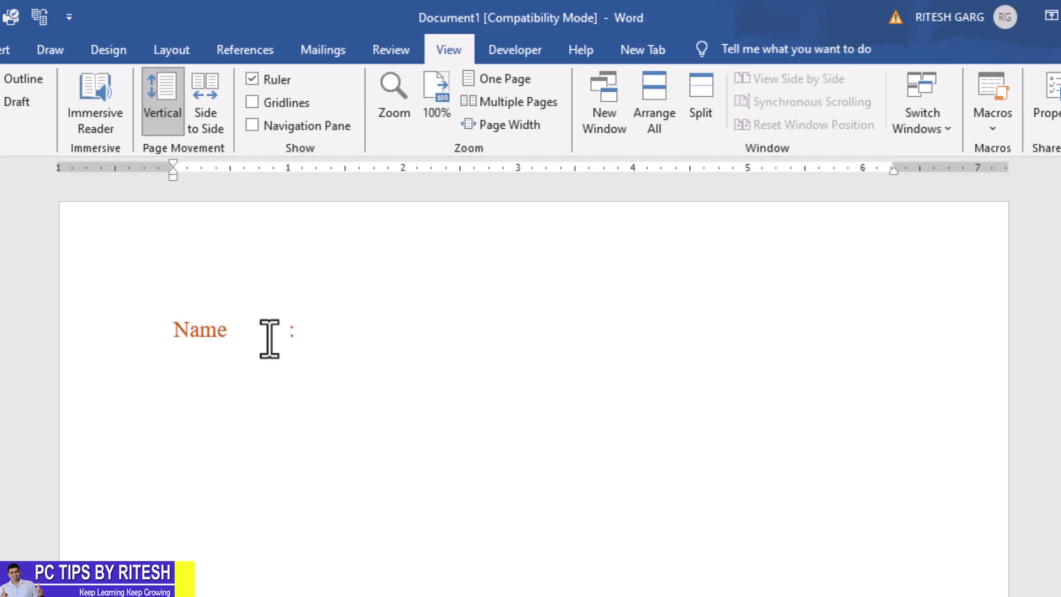
pyautogui.write('Manish')
pyautogui.press('Return')
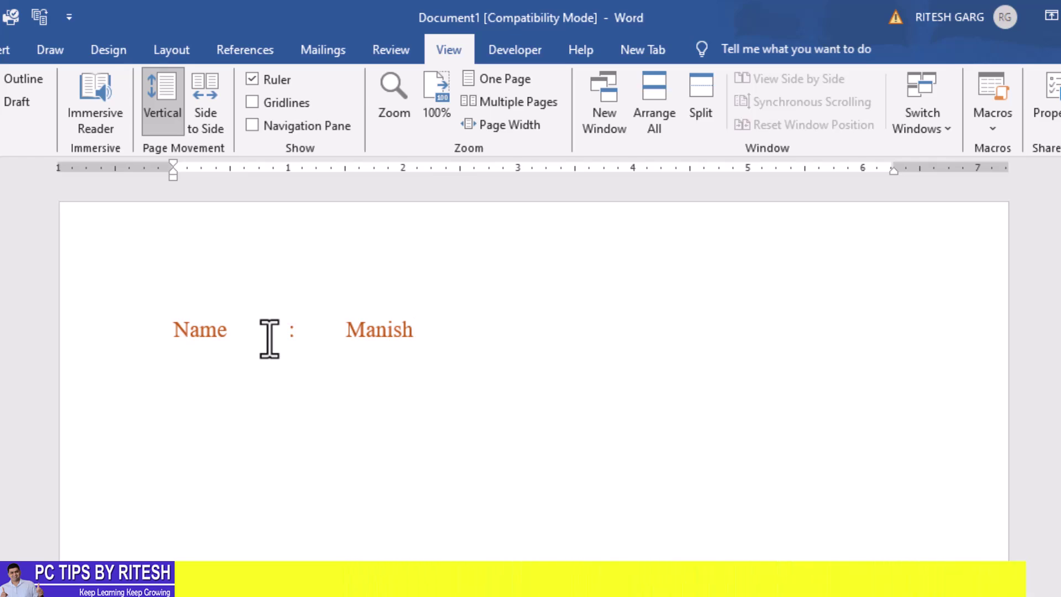
pyautogui.write('S/')
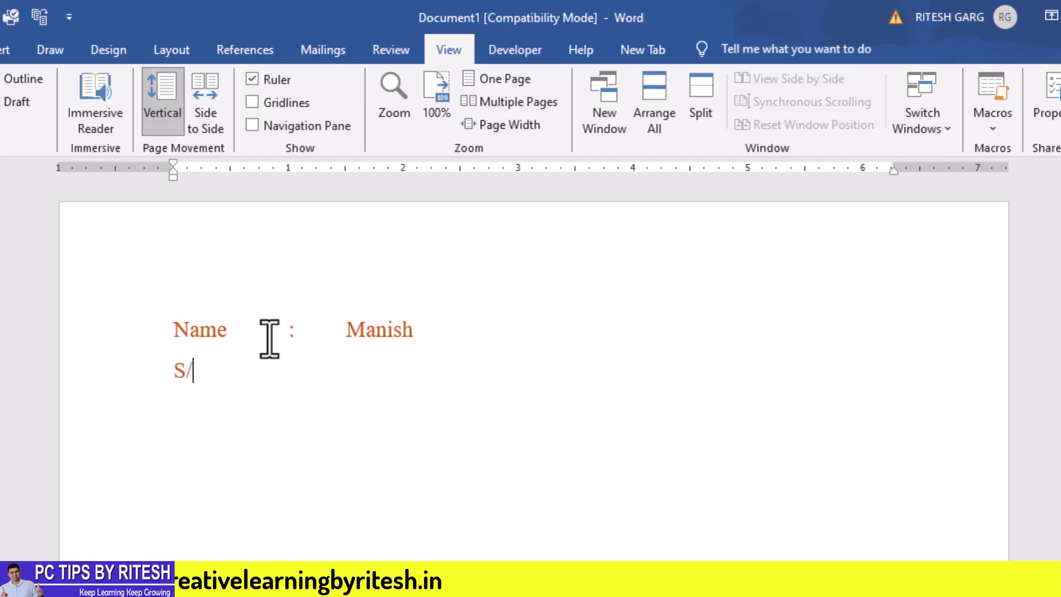
pyautogui.write('o')
pyautogui.press('Tab')
pyautogui.press('Tab')
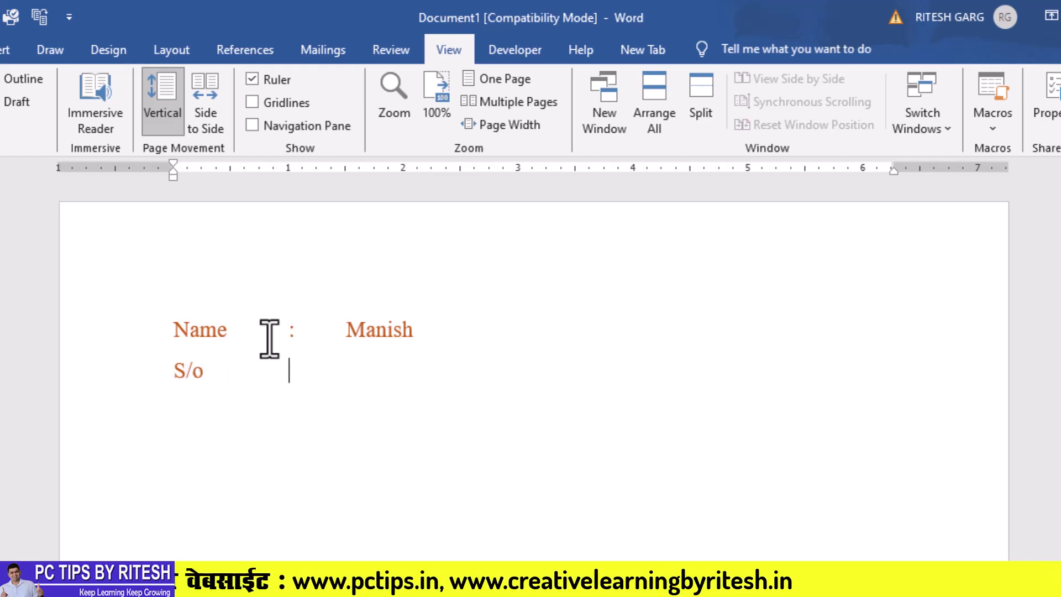
pyautogui.write(' : Lokesh')
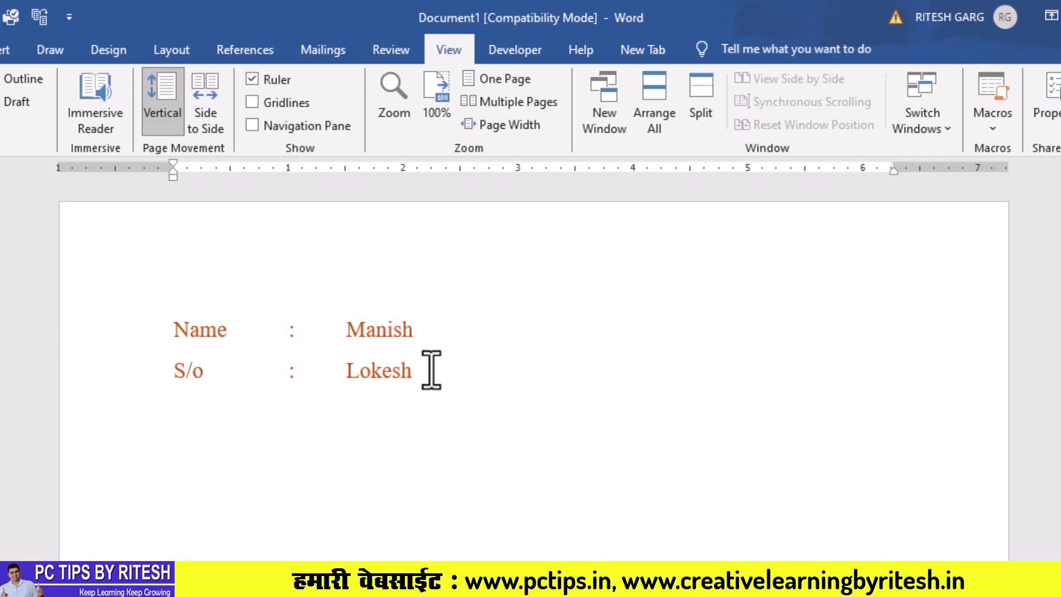
pyautogui.moveTo(429, 372); pyautogui.dragTo(194, 348)
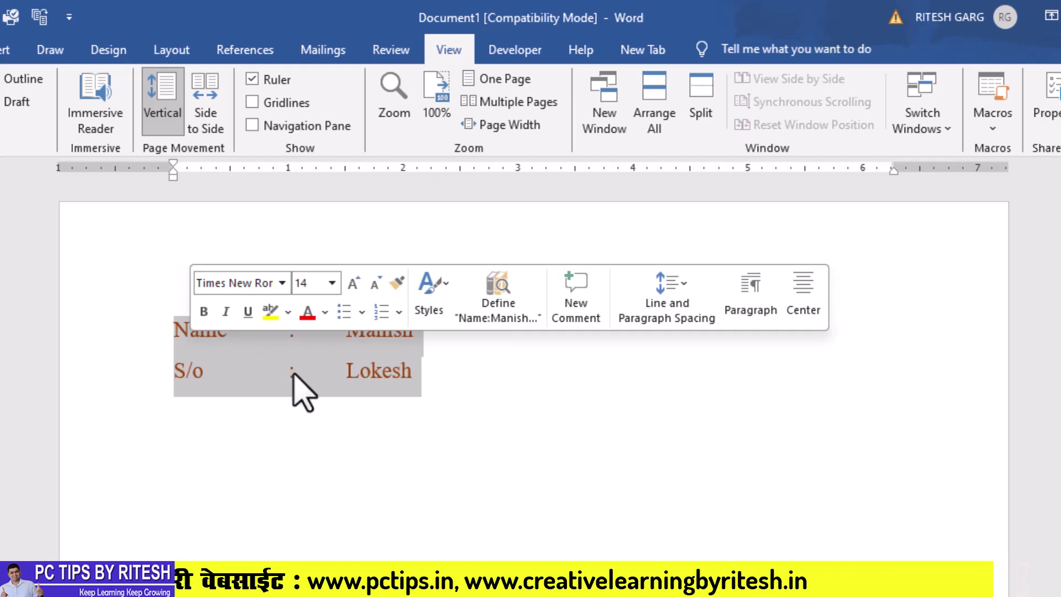
pyautogui.click(310, 387)
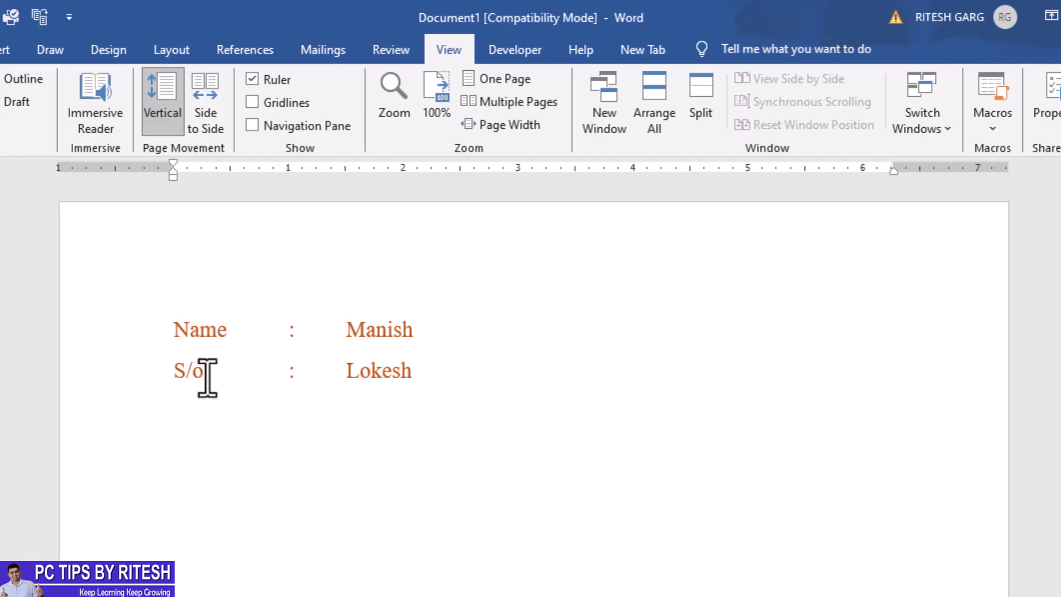
pyautogui.moveTo(206, 374); pyautogui.dragTo(300, 383)
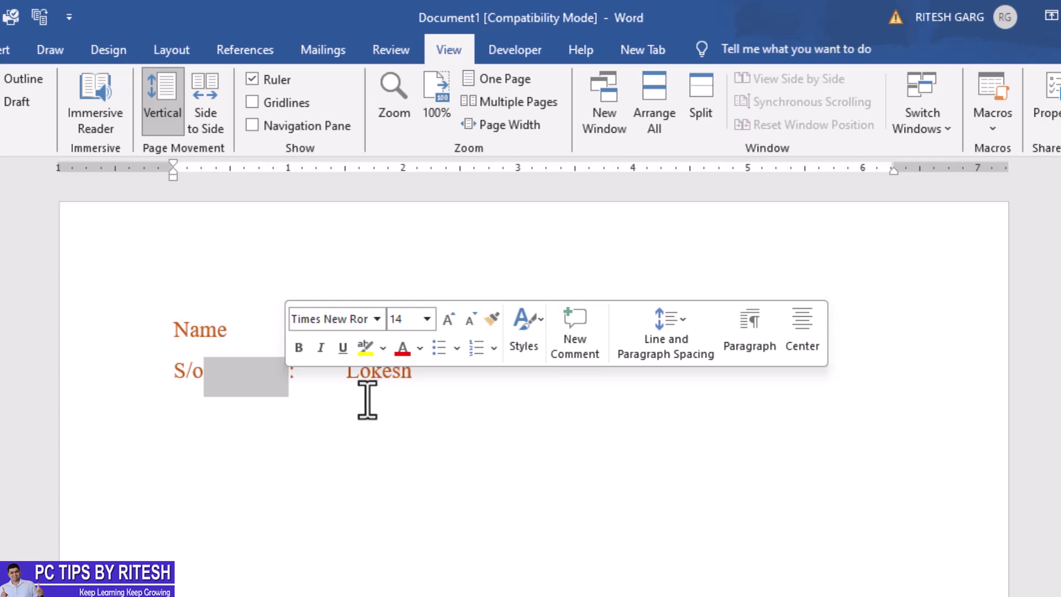
pyautogui.click(424, 392)
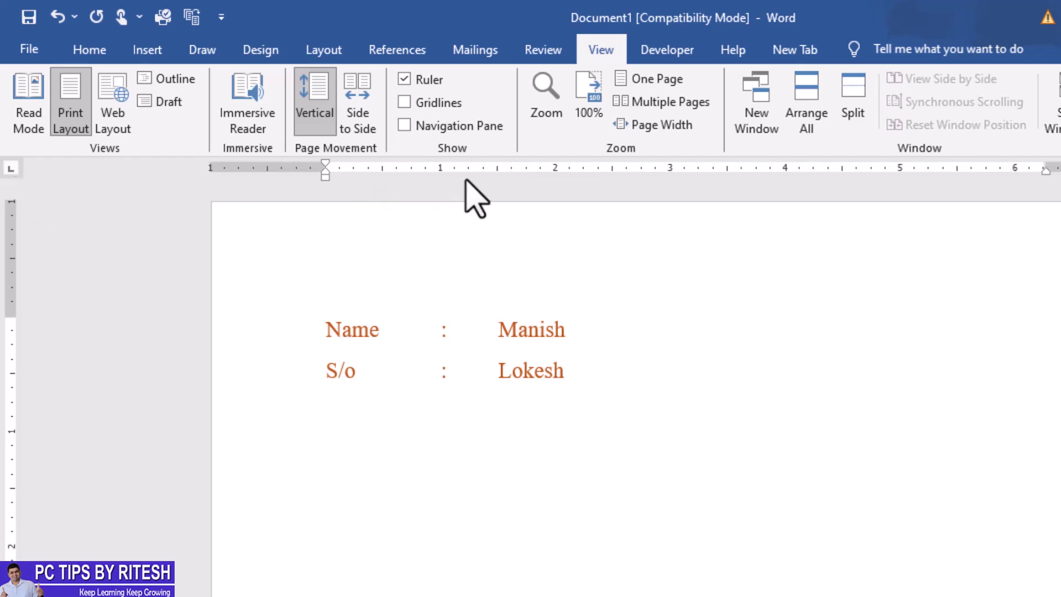
# Set left tab stops near 1.5 and 2.5 inches for the second Name/S/o block, then add a new line
pyautogui.click(497, 169)
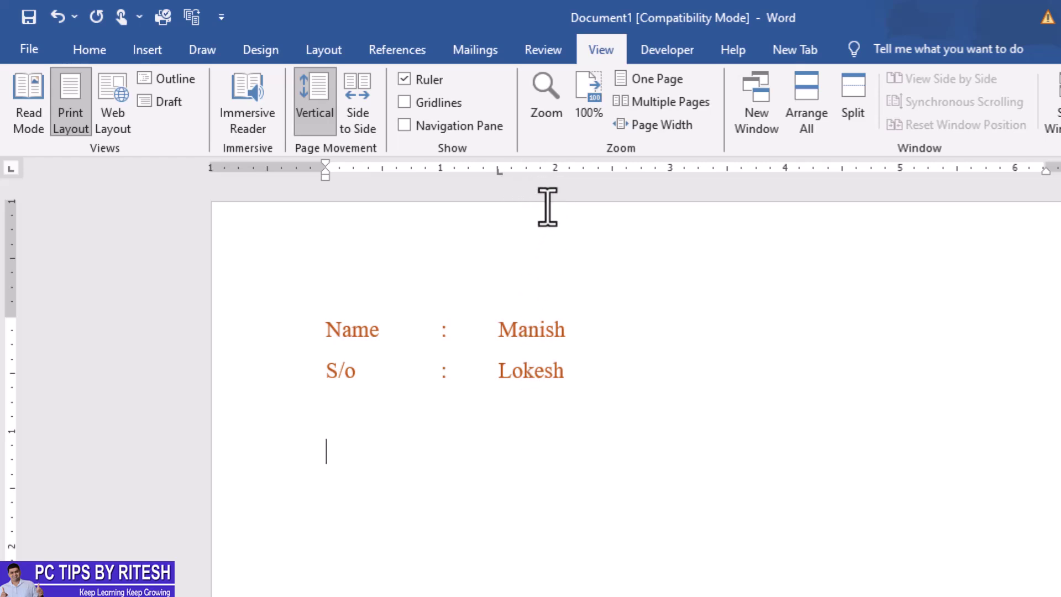
pyautogui.click(611, 169)
pyautogui.write('Name')
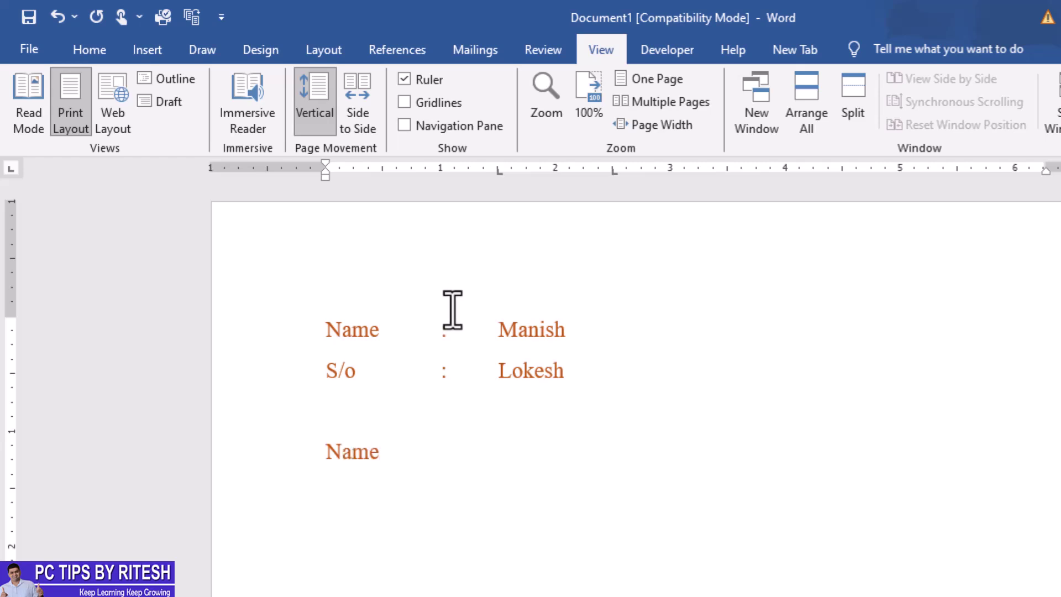
pyautogui.click(499, 169)
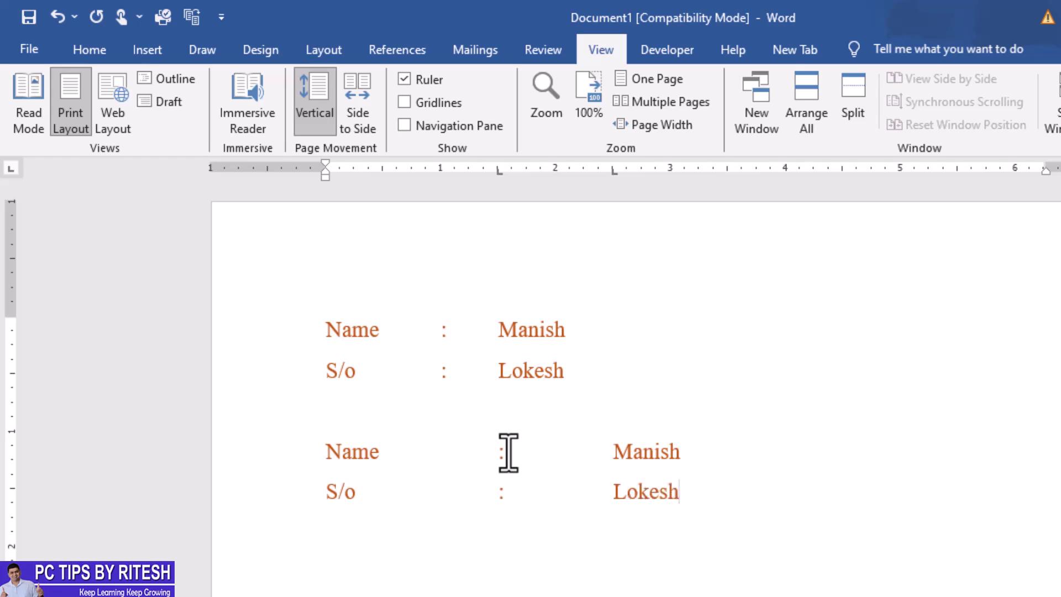
pyautogui.press('Return')
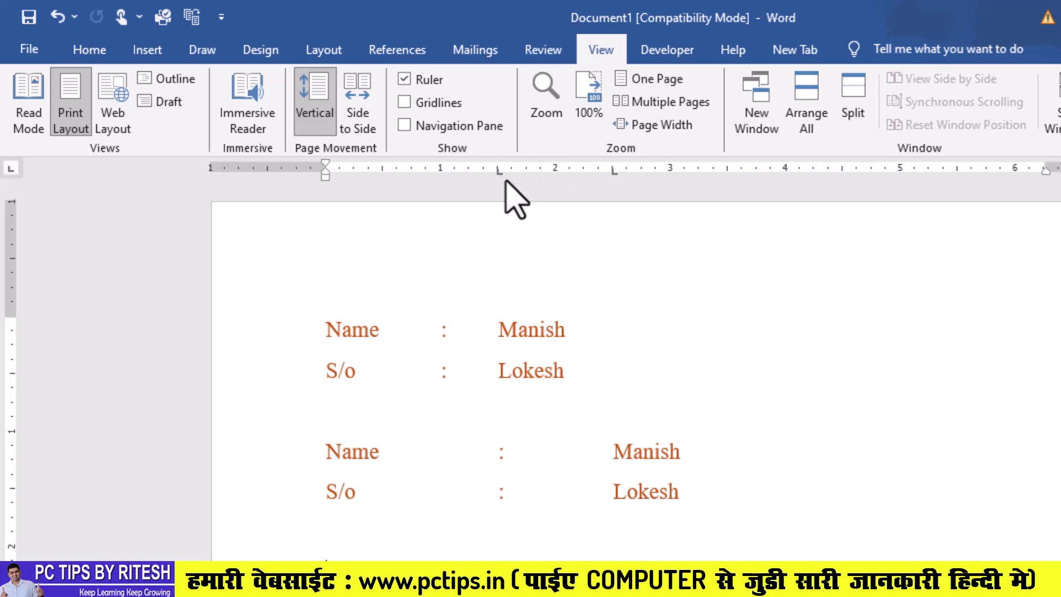
# Drag the colon and value tab stops to check alignment, nudging the value stop slightly left
pyautogui.moveTo(498, 172); pyautogui.dragTo(491, 193)
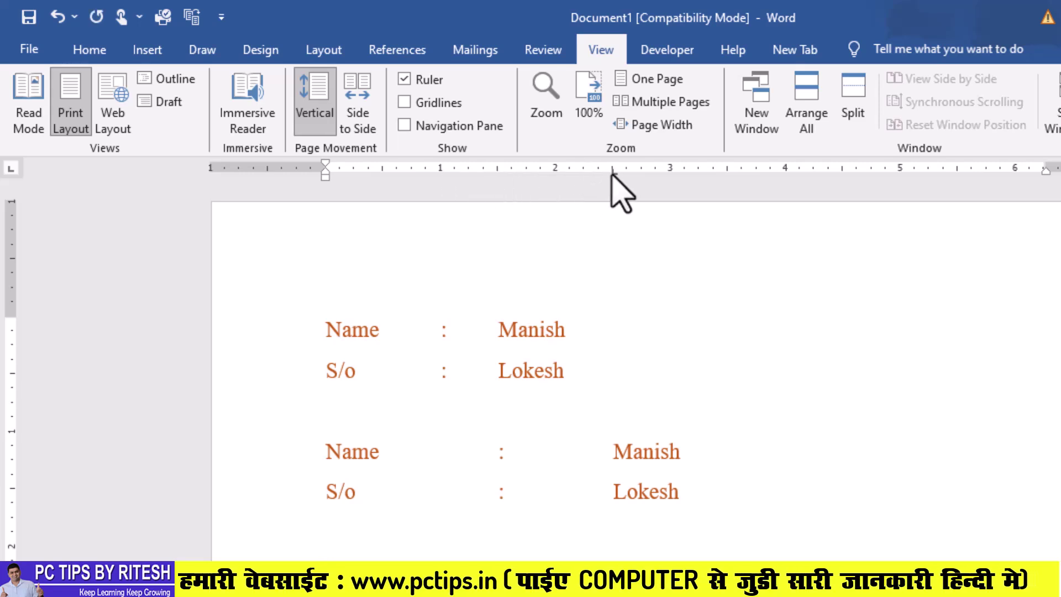
pyautogui.moveTo(607, 178)
pyautogui.mouseDown()
pyautogui.moveTo(594, 203)
pyautogui.moveTo(601, 208)
pyautogui.mouseUp()
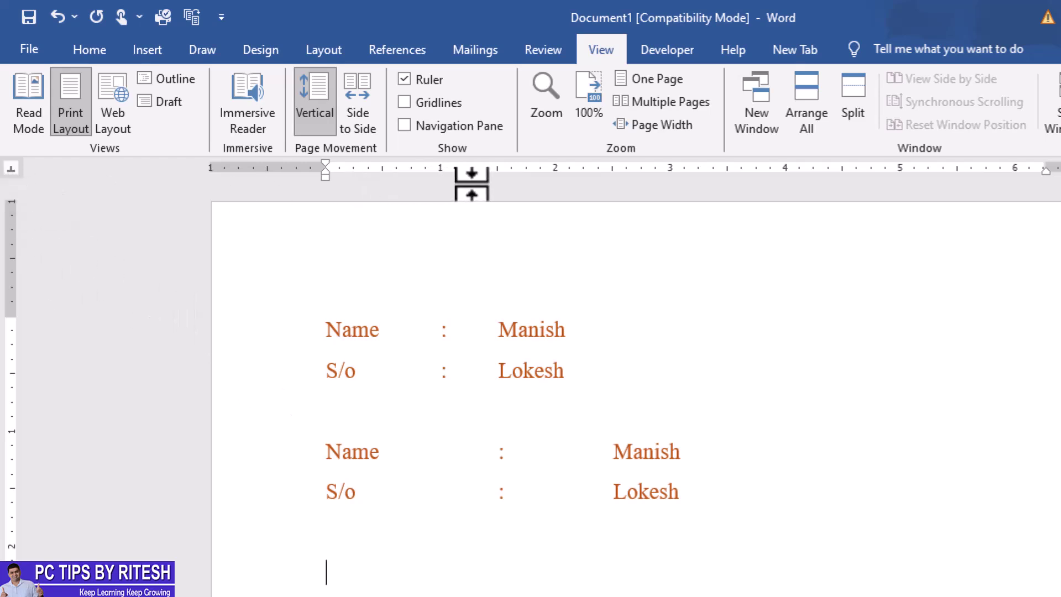
# Add a 2-inch centre tab and centre 'This is center tab', 'Center tab' and 'Asdkf' on it
pyautogui.click(555, 170)
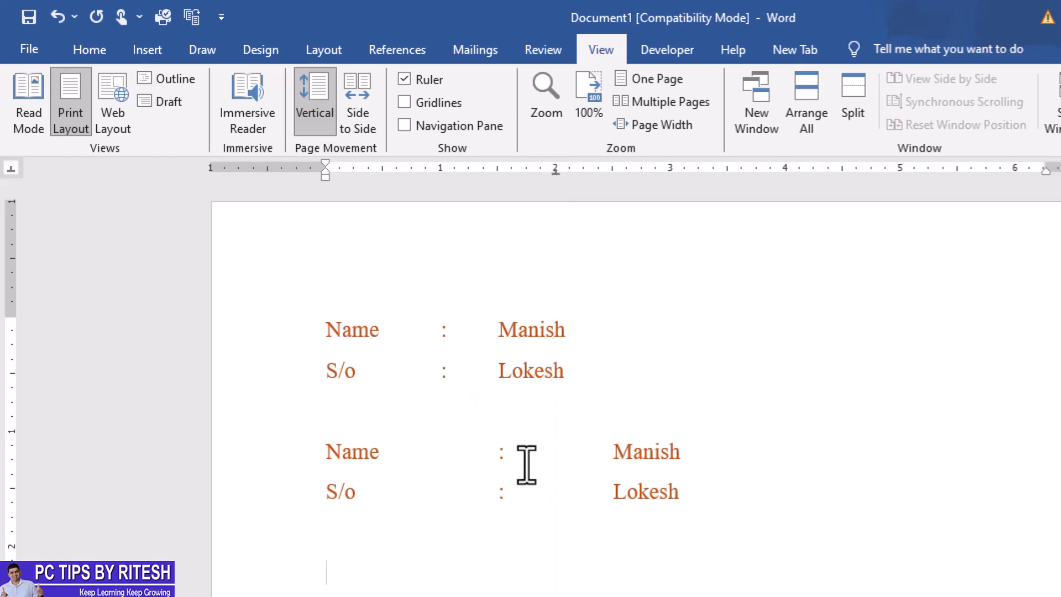
pyautogui.press('Tab')
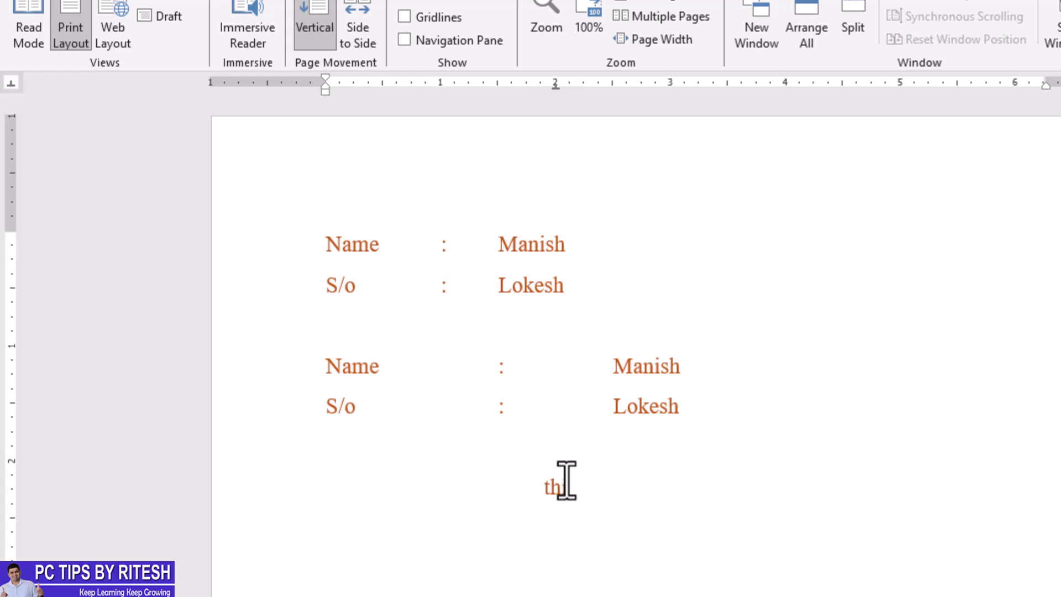
pyautogui.write('cent')
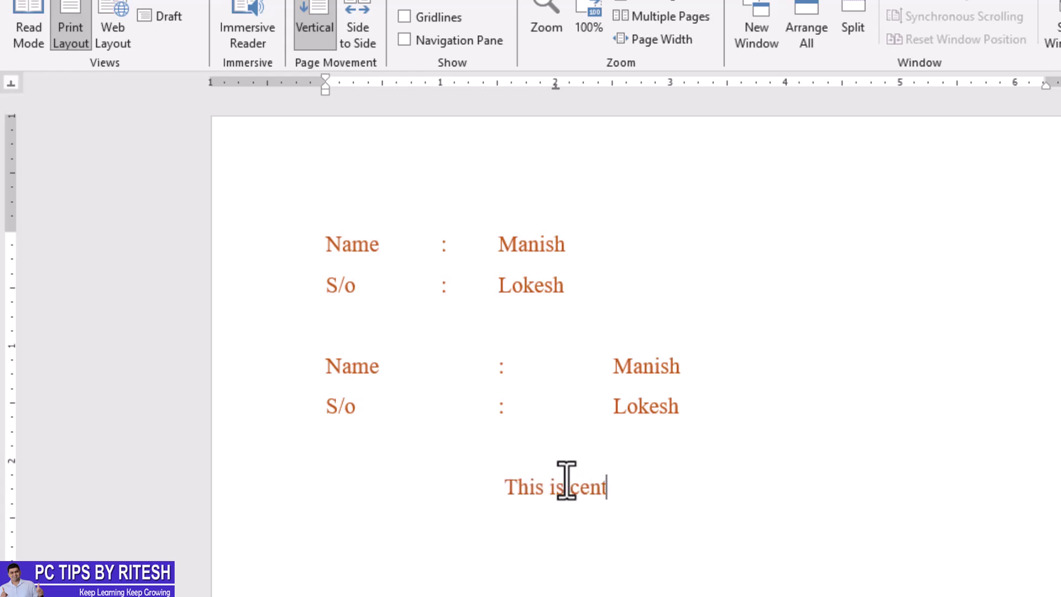
pyautogui.write('er tab')
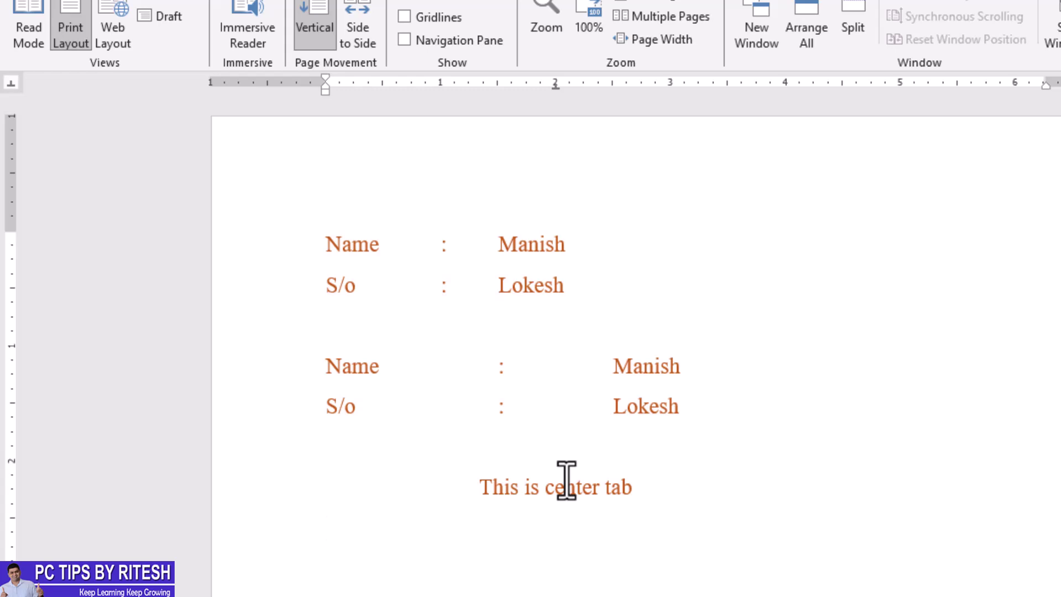
pyautogui.press('Return')
pyautogui.press('Tab')
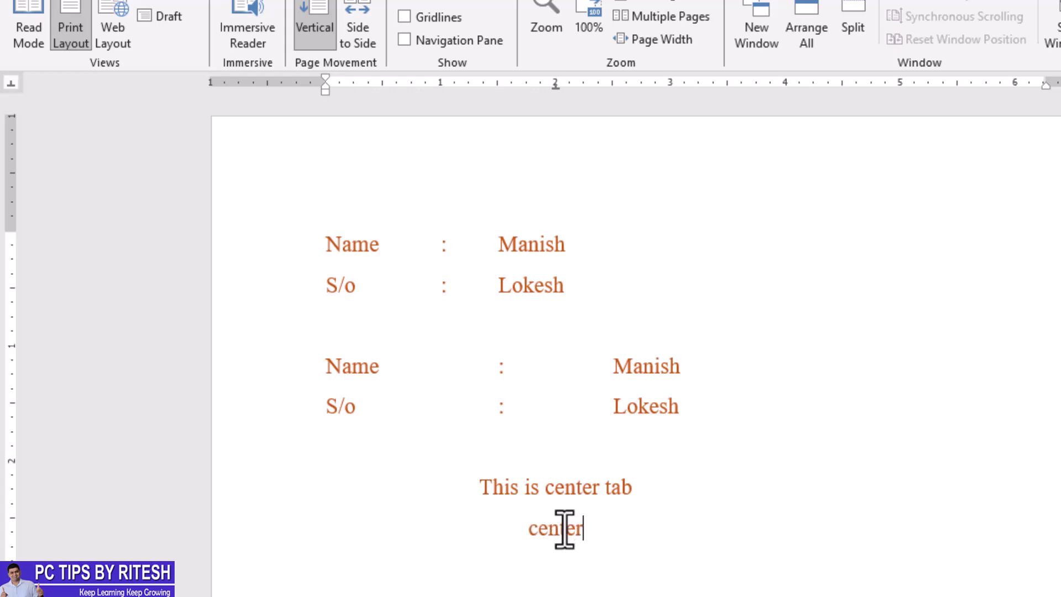
pyautogui.write('b')
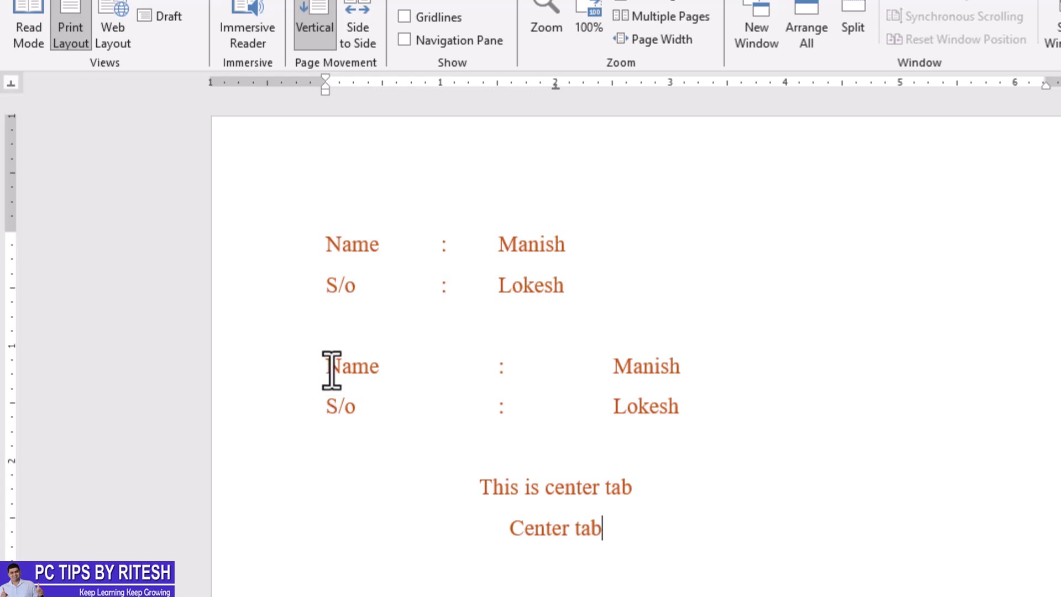
pyautogui.scroll(-2, 505, 497)
pyautogui.scroll(-1, 519, 431)
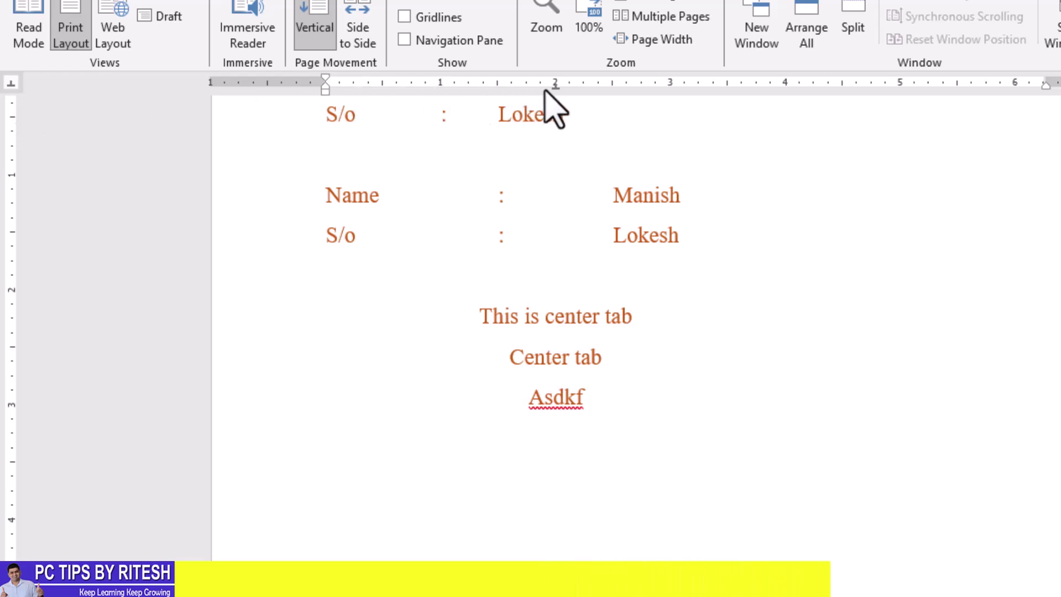
pyautogui.moveTo(546, 90); pyautogui.dragTo(540, 114)
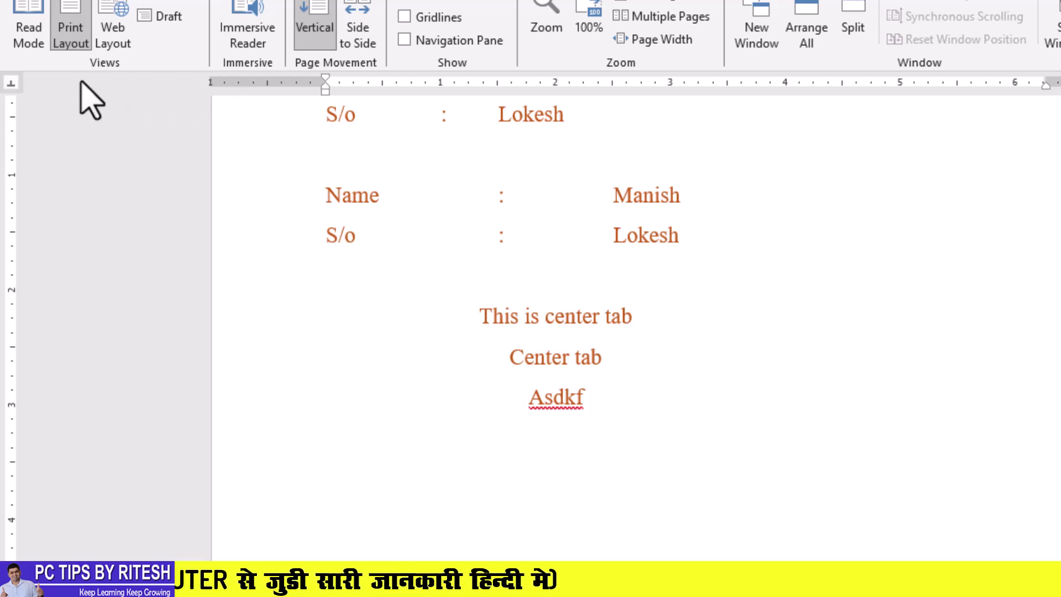
# Use a 4-inch right tab to right-align 'This is right tab' and 'Right tab'
pyautogui.click(11, 84)
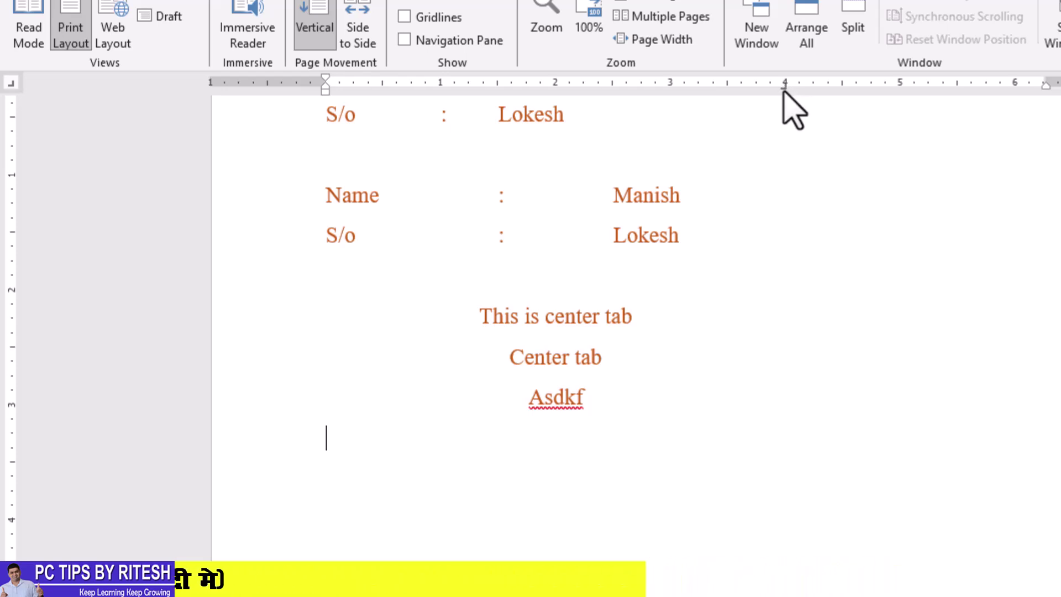
pyautogui.press('Tab')
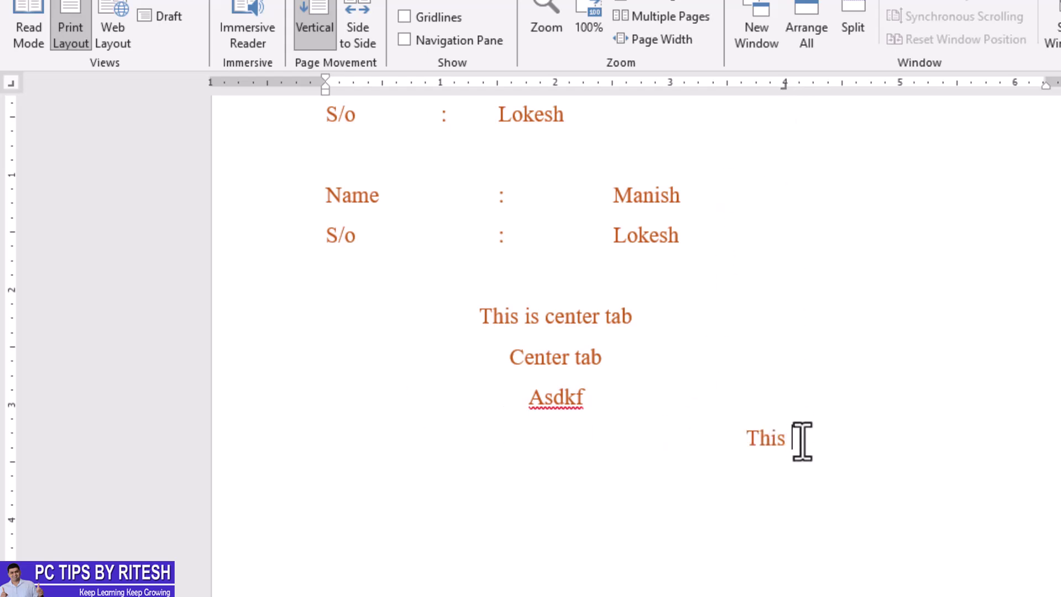
pyautogui.write('ight tab')
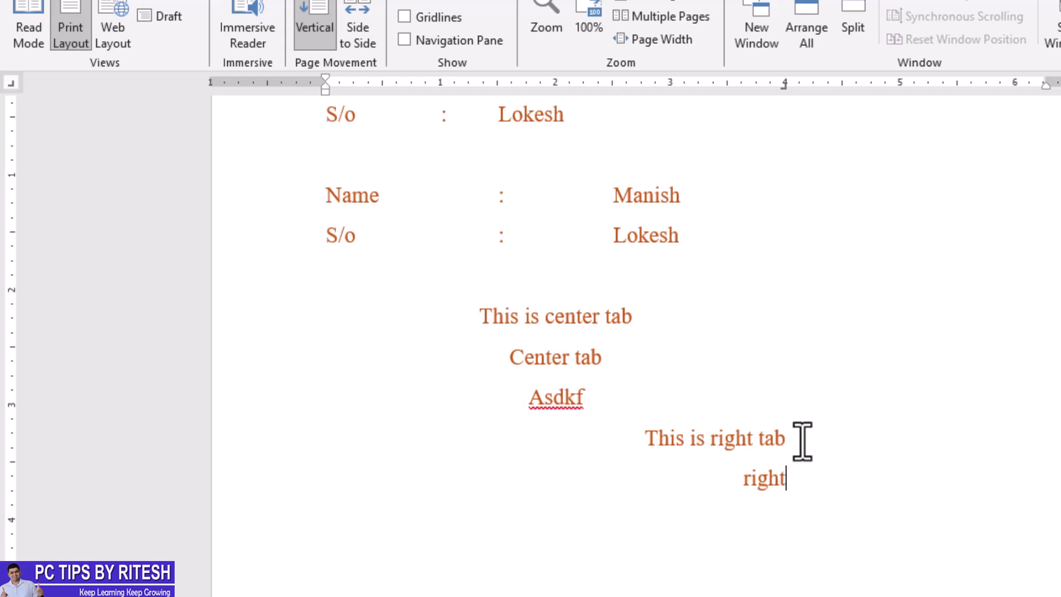
pyautogui.write('ab')
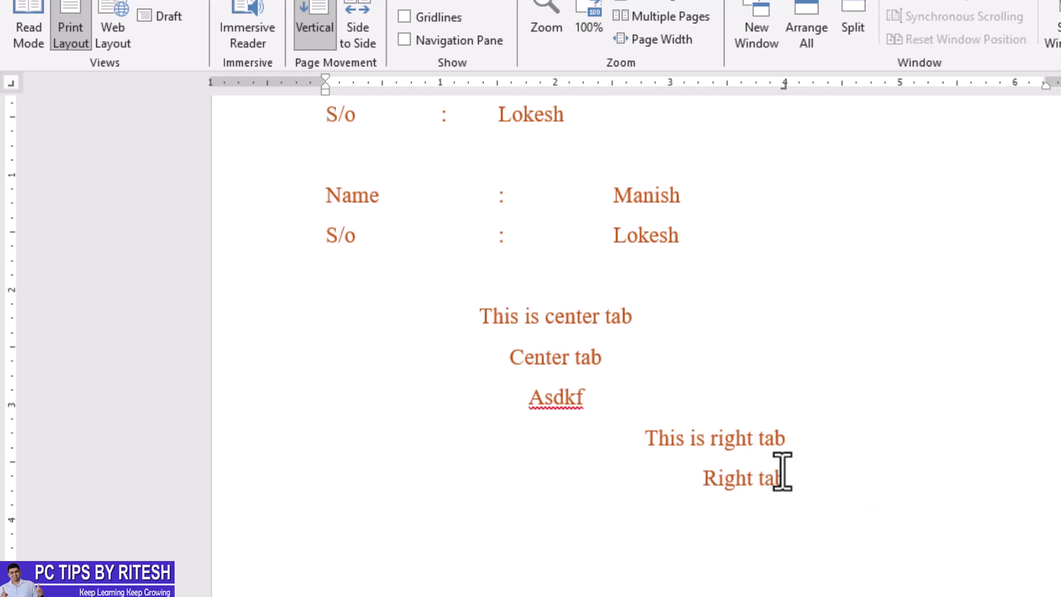
pyautogui.scroll(2, 779, 470)
pyautogui.scroll(-3, 519, 335)
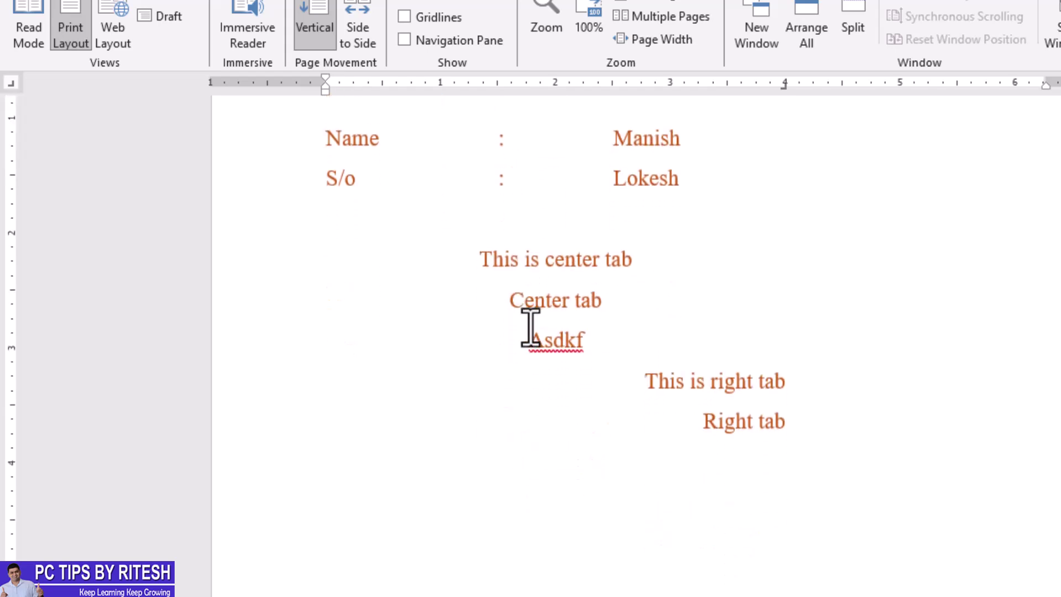
pyautogui.scroll(2, 530, 326)
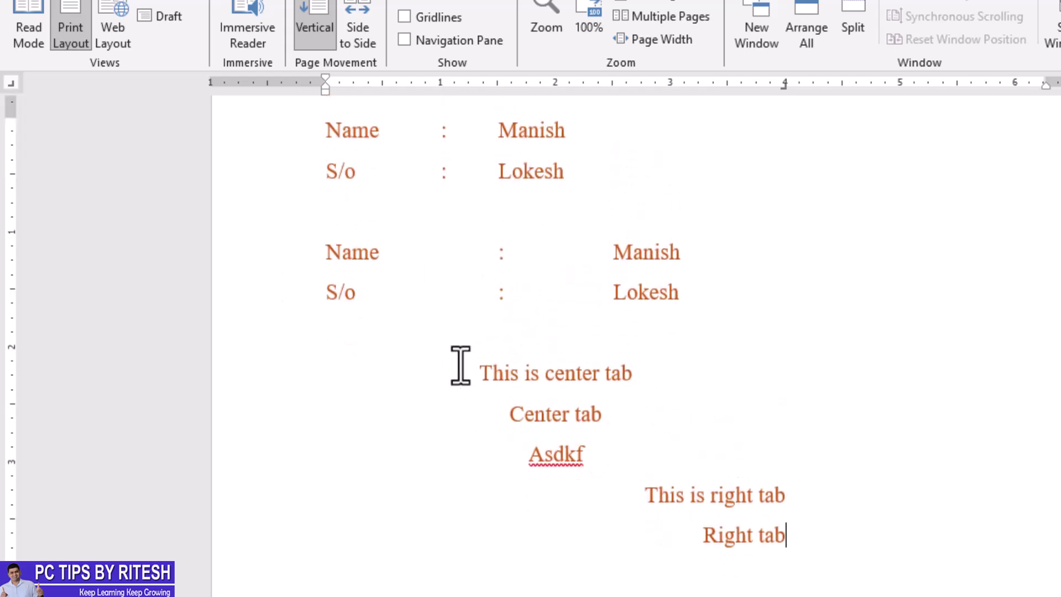
pyautogui.scroll(-1, 699, 490)
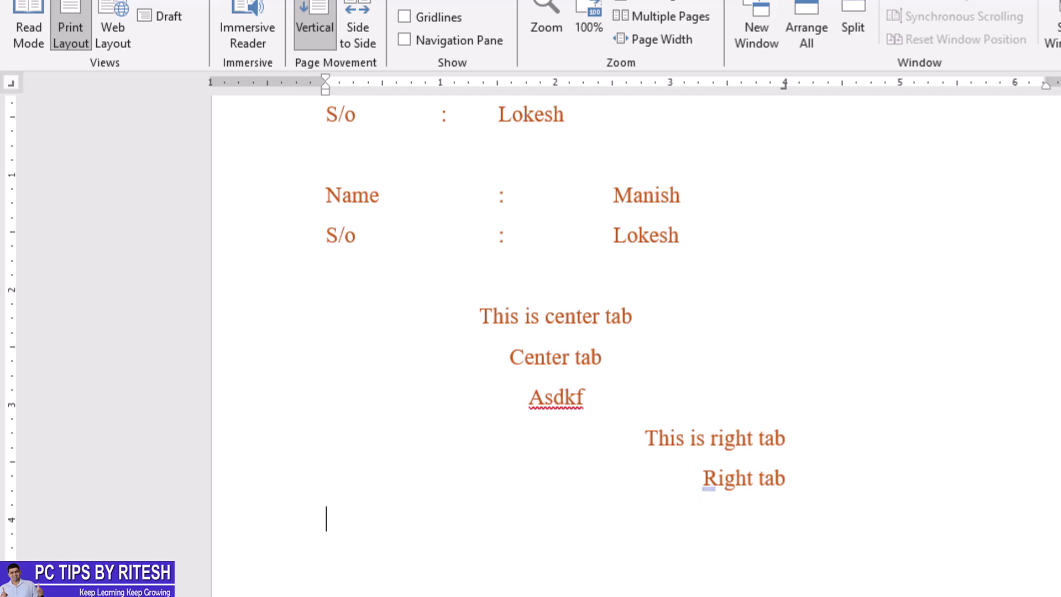
pyautogui.scroll(-2, 670, 490)
pyautogui.scroll(-2, 614, 272)
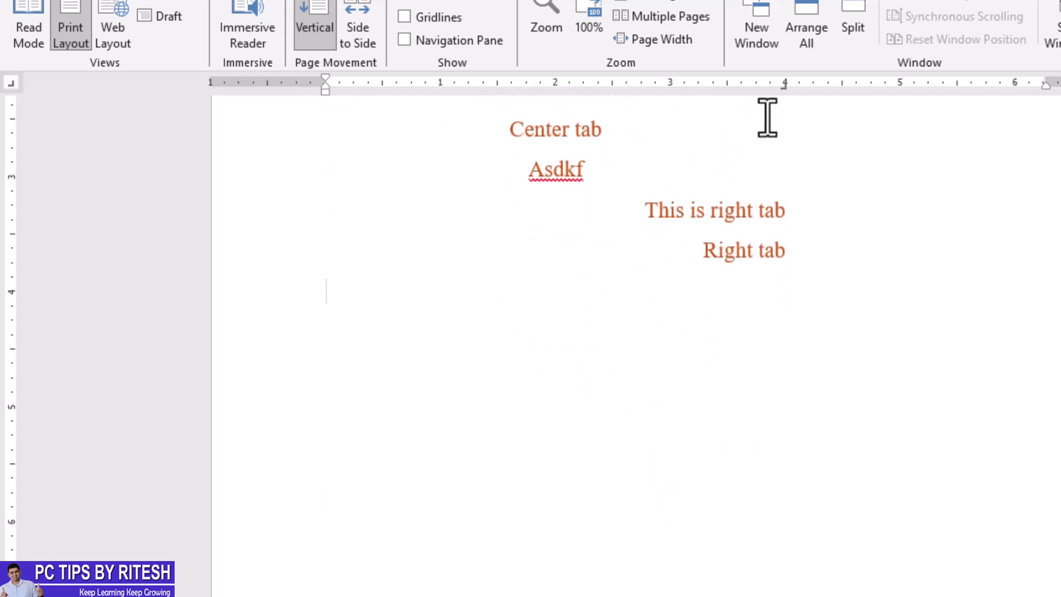
# Remove the right tab stop and type five decimal numbers, ending with 1.656546 and 654654.654654, on separate lines
pyautogui.moveTo(783, 87); pyautogui.dragTo(782, 98)
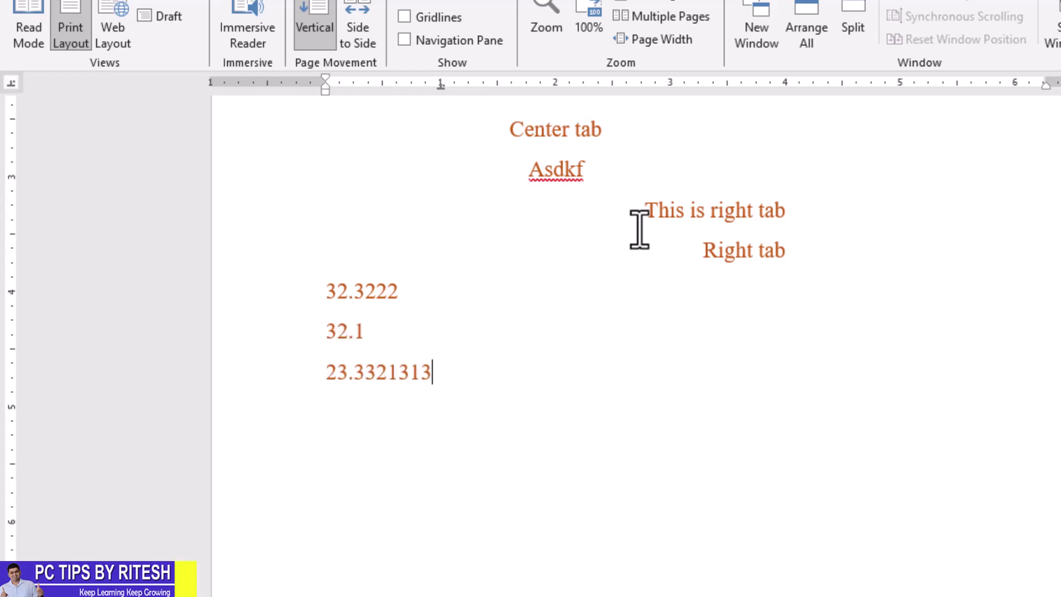
pyautogui.press('Return')
pyautogui.write('1.656546')
pyautogui.press('Return')
pyautogui.write('654654.654654')
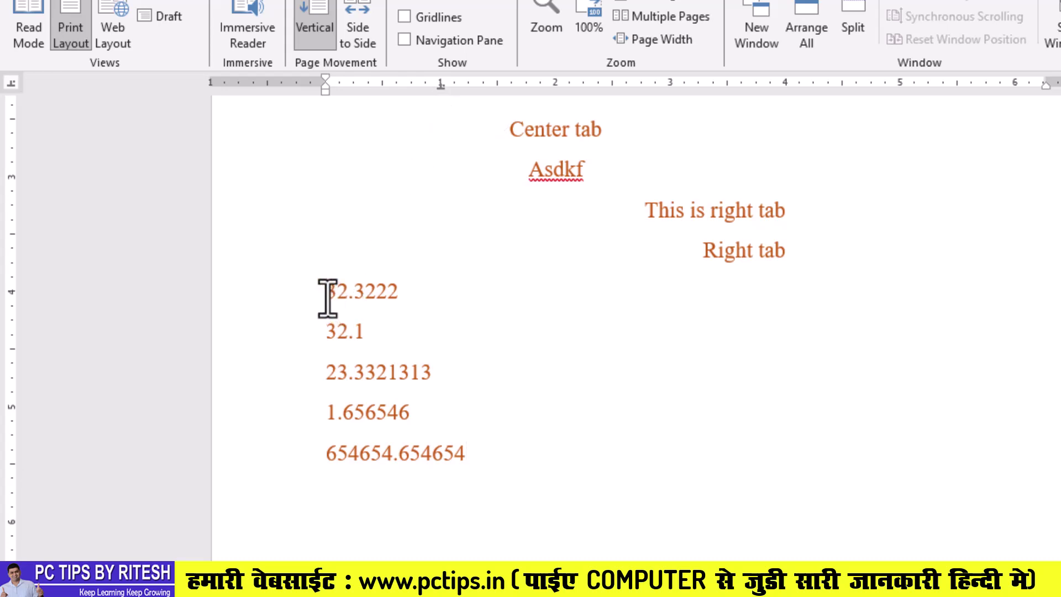
# Tab 32.3222, 32.1, 23.3321313, 1.656546 and 654654.654654 onto the decimal tab and check their alignment
pyautogui.press('Tab')
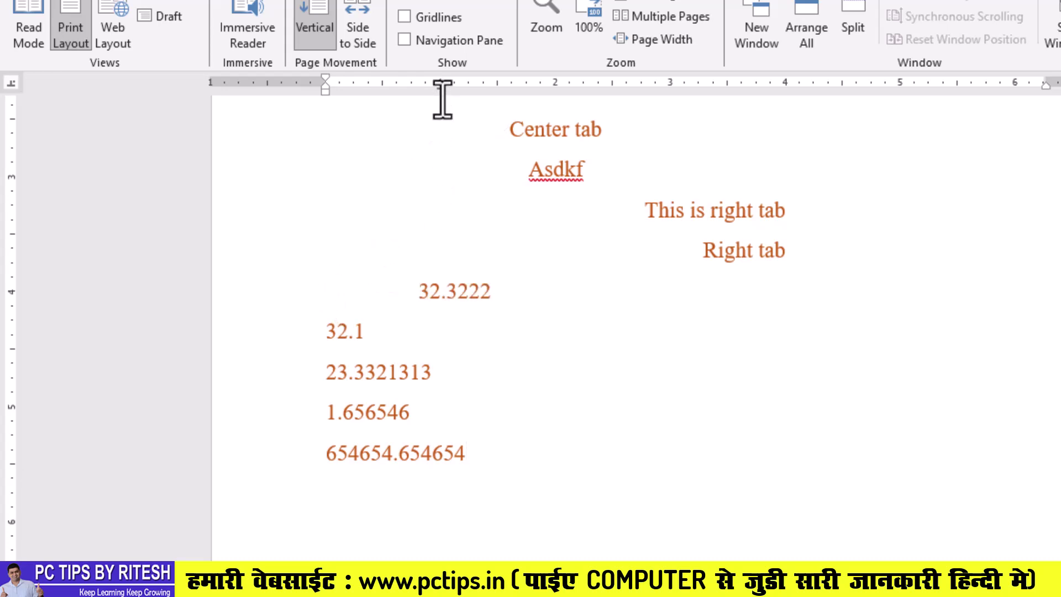
pyautogui.click(327, 332)
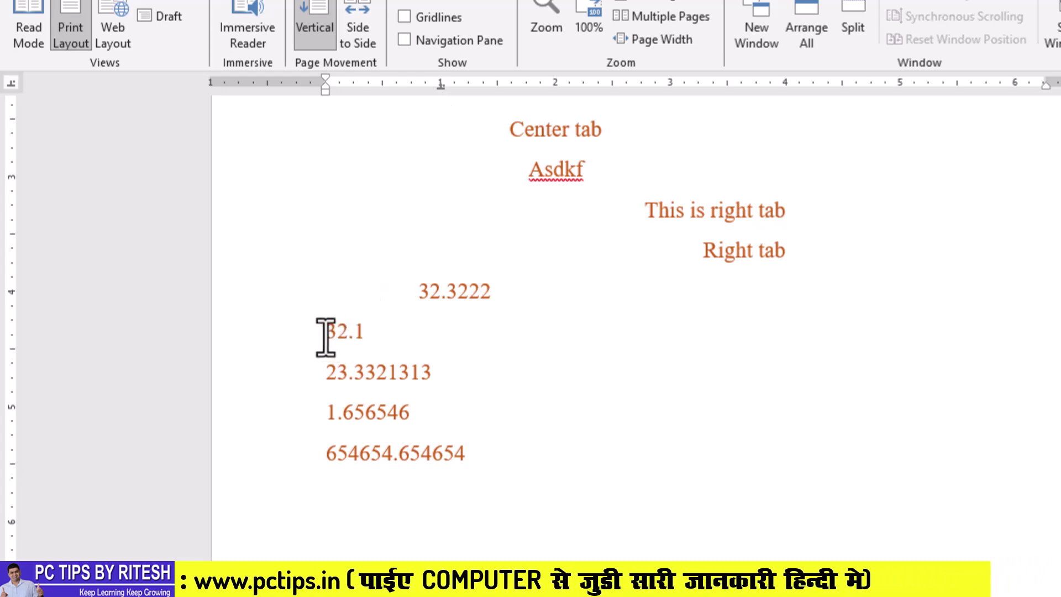
pyautogui.press('Tab')
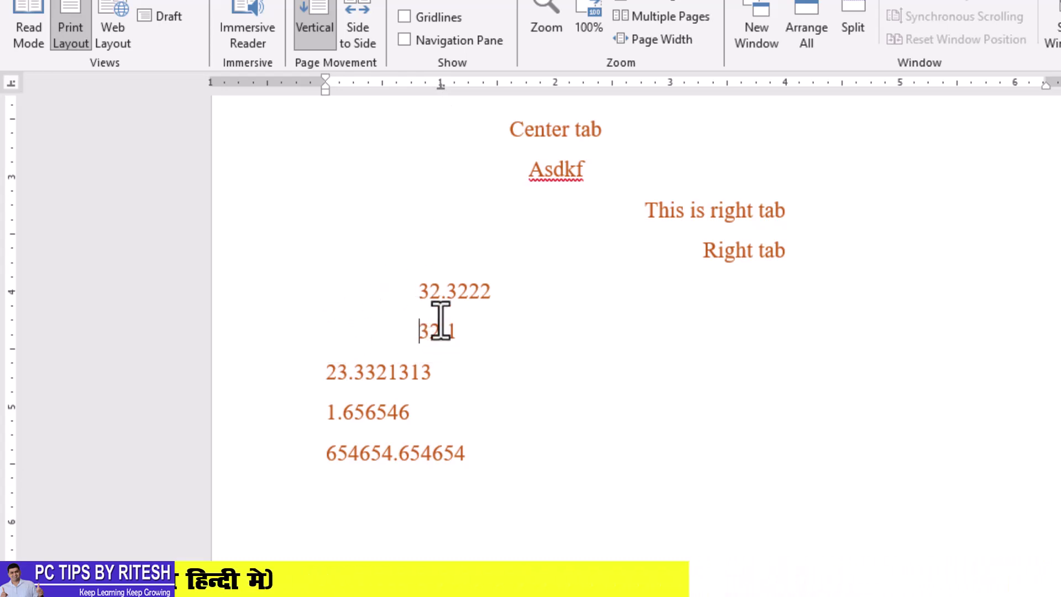
pyautogui.click(327, 372)
pyautogui.press('Tab')
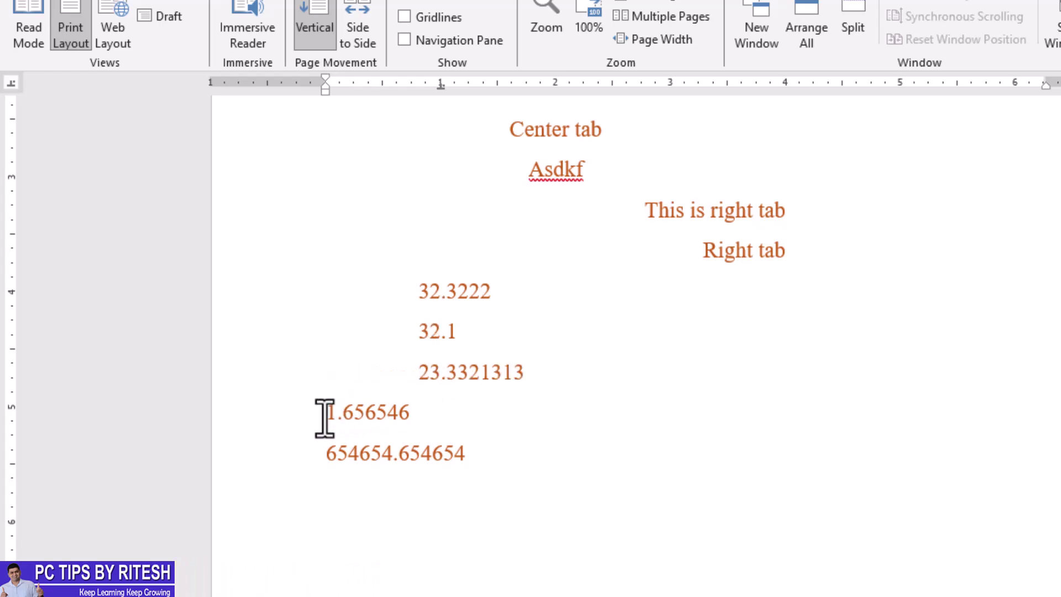
pyautogui.click(326, 415)
pyautogui.press('Tab')
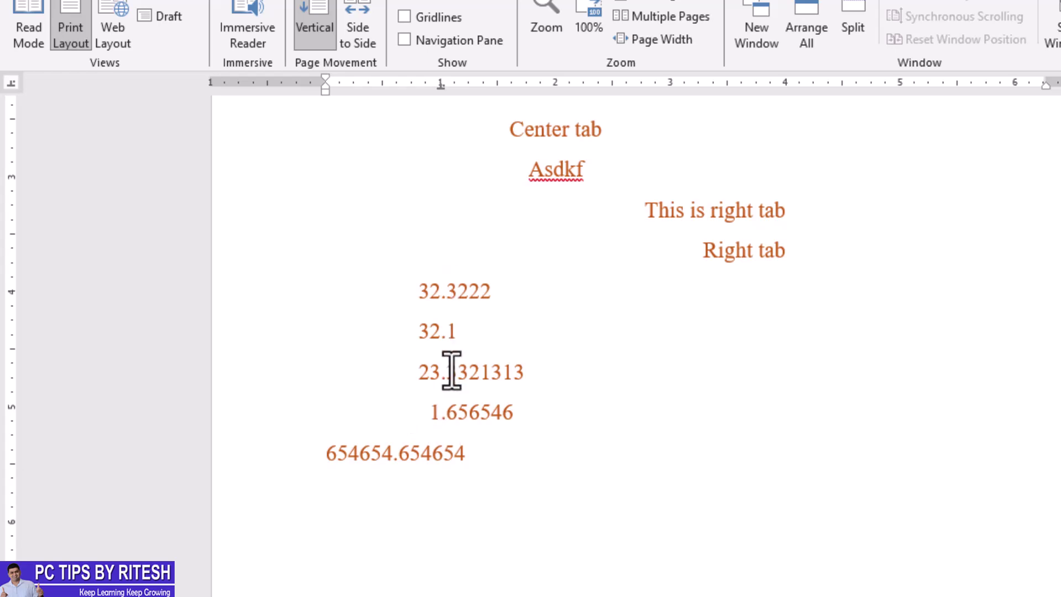
pyautogui.click(326, 459)
pyautogui.press('Tab')
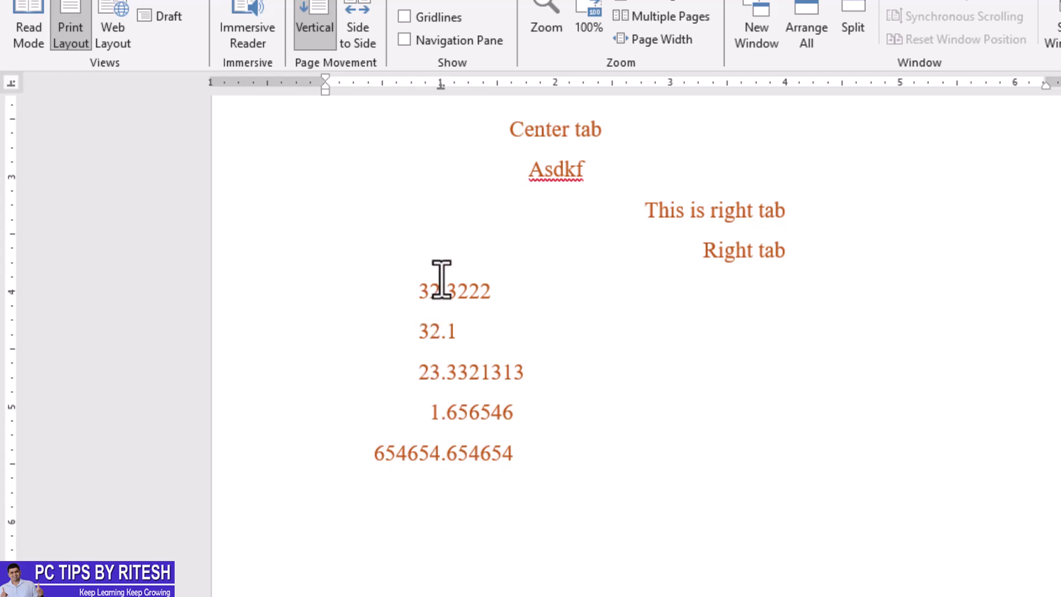
pyautogui.moveTo(496, 434); pyautogui.dragTo(414, 289)
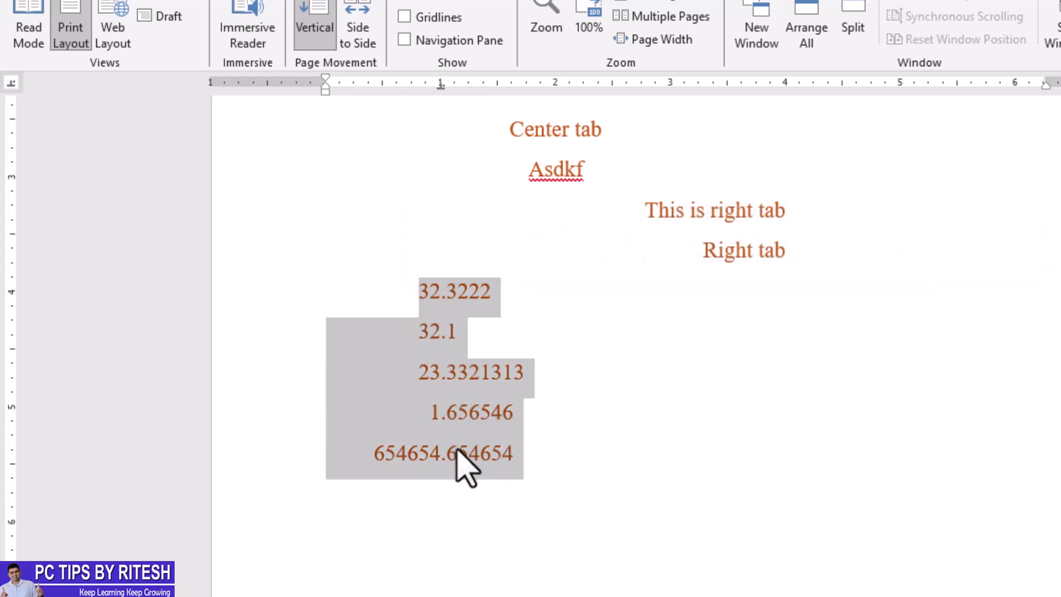
pyautogui.click(523, 451)
# Add an empty line below the numbers and scroll back through the earlier tab examples
pyautogui.scroll(-3, 525, 448)
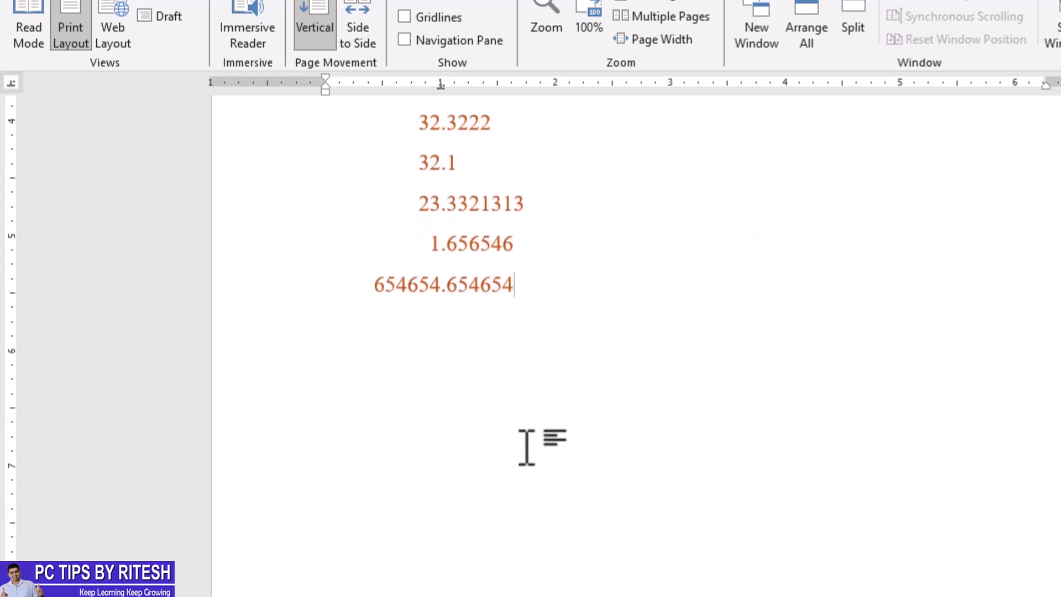
pyautogui.press('Return')
pyautogui.press('Return')
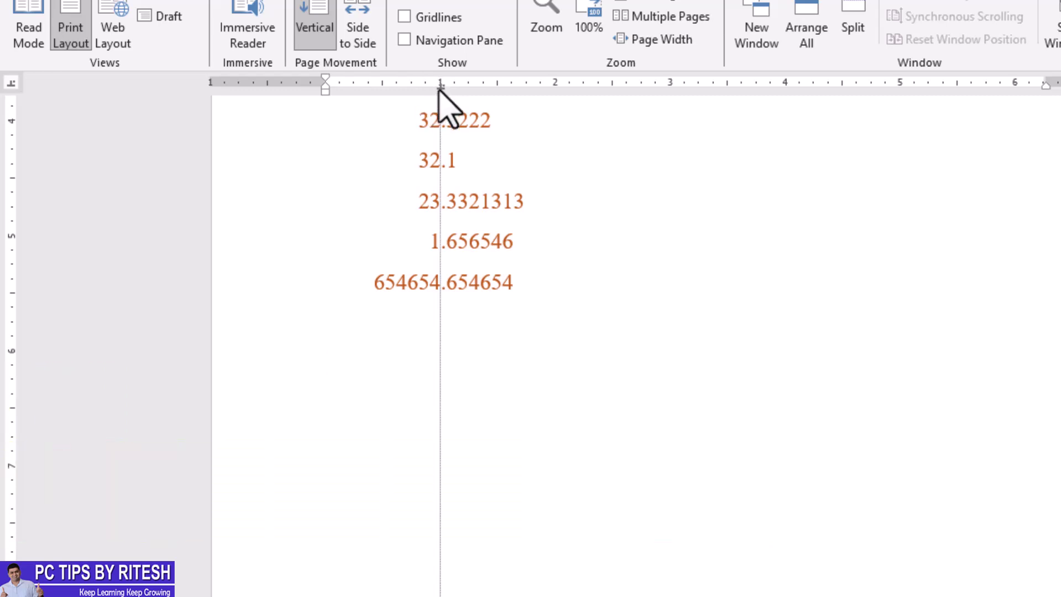
pyautogui.scroll(2, 343, 421)
pyautogui.scroll(2, 334, 409)
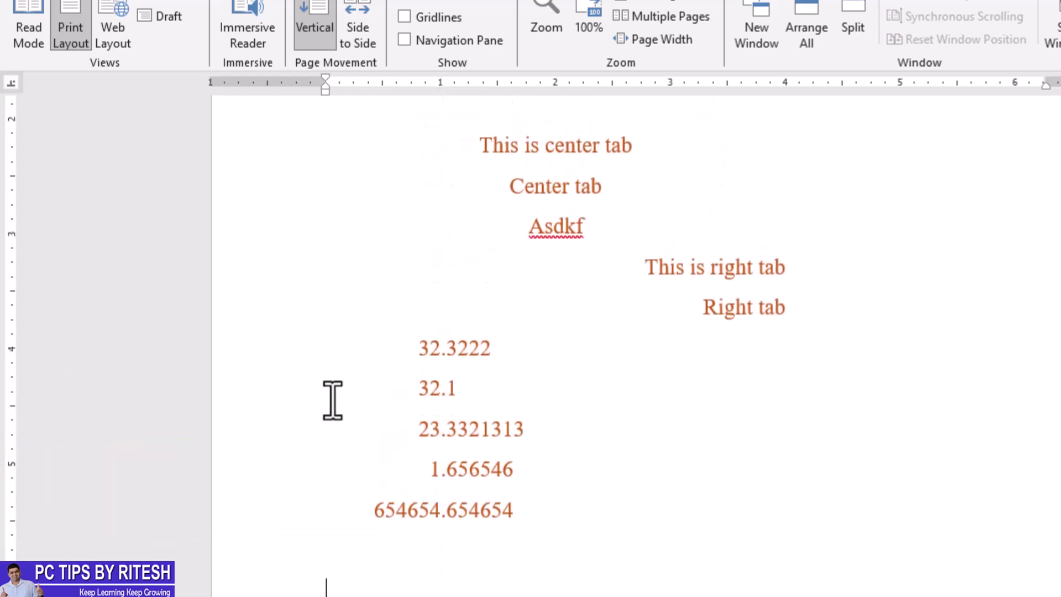
pyautogui.scroll(-3, 337, 403)
pyautogui.scroll(2, 113, 257)
pyautogui.scroll(1, 113, 257)
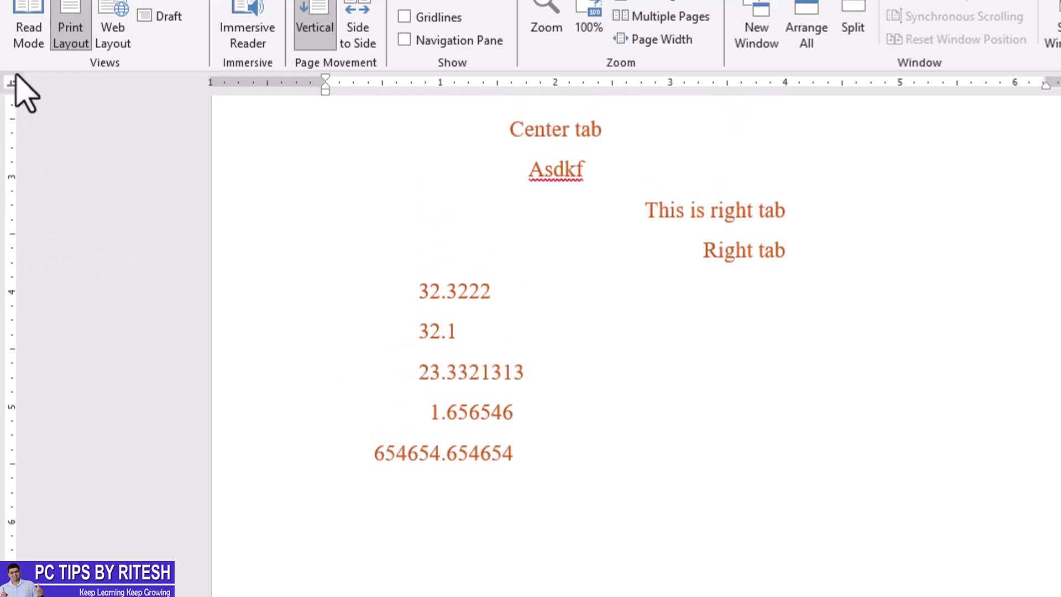
pyautogui.scroll(-1, 286, 280)
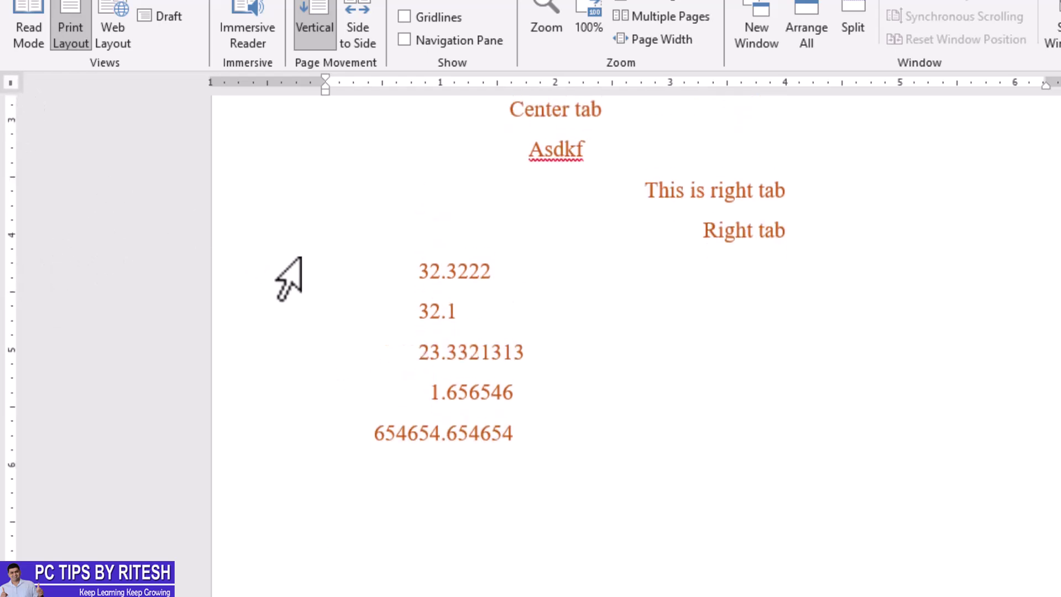
pyautogui.scroll(-3, 290, 276)
pyautogui.scroll(2, 331, 282)
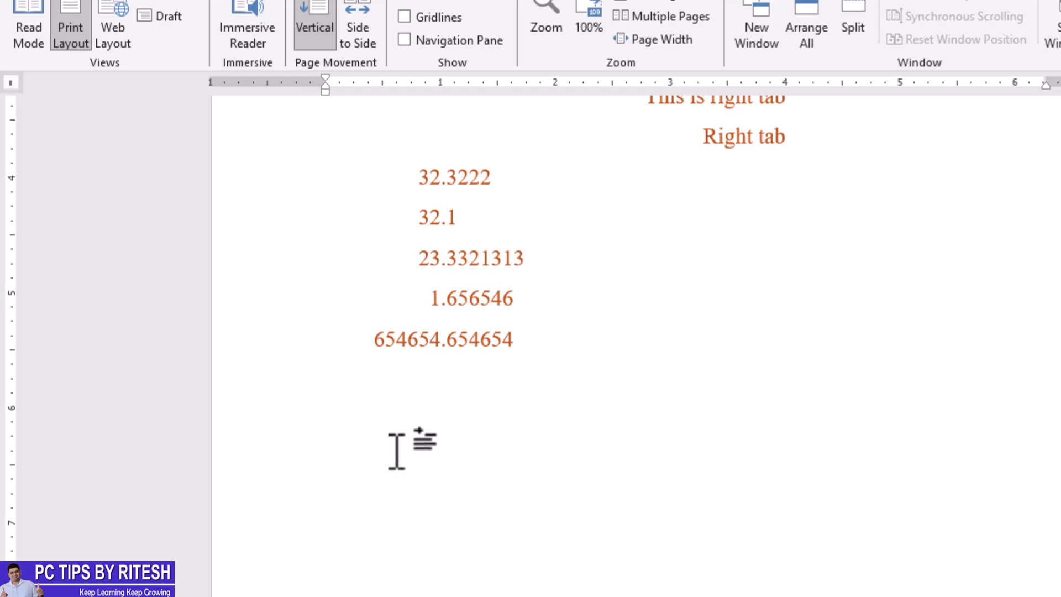
pyautogui.scroll(4, 489, 463)
pyautogui.scroll(3, 492, 463)
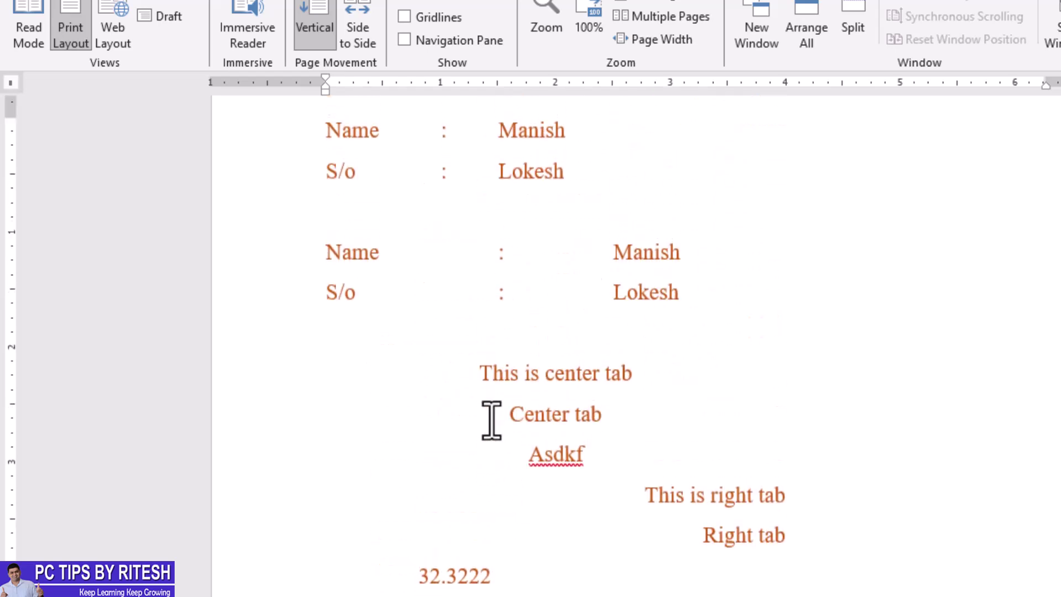
pyautogui.scroll(-5, 463, 241)
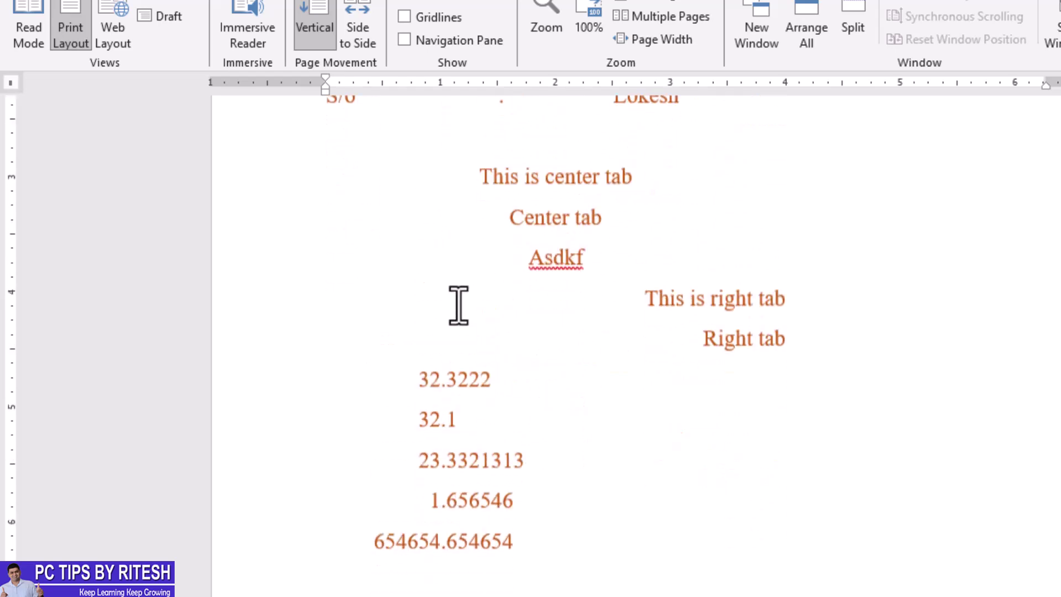
pyautogui.scroll(-2, 457, 304)
pyautogui.scroll(-1, 457, 308)
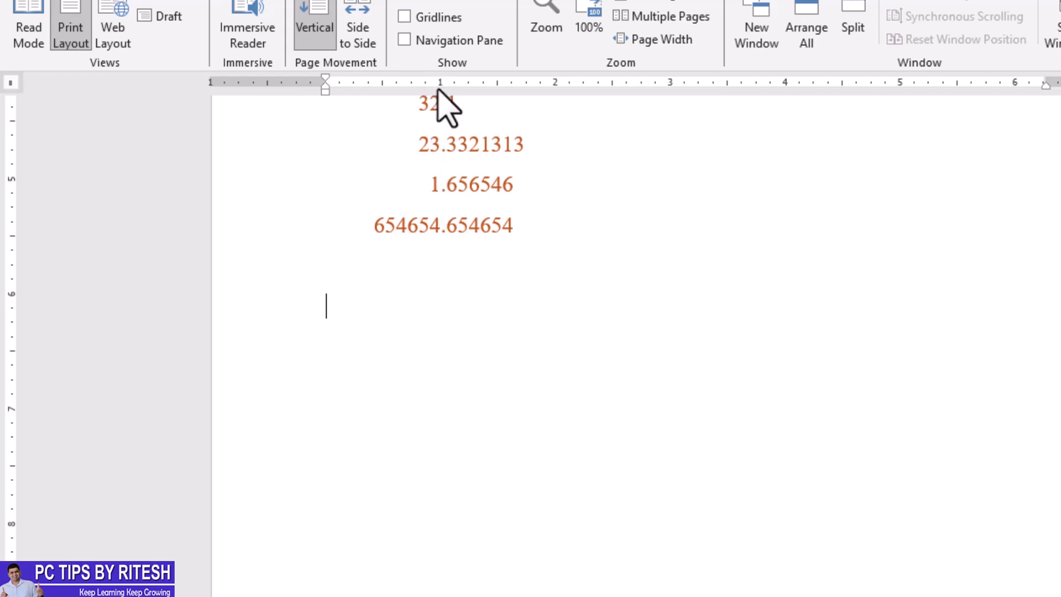
# On the empty line, add a bar tab divider and a left tab stop for the heading column
pyautogui.doubleClick(442, 311)
pyautogui.click(556, 83)
pyautogui.click(10, 82)
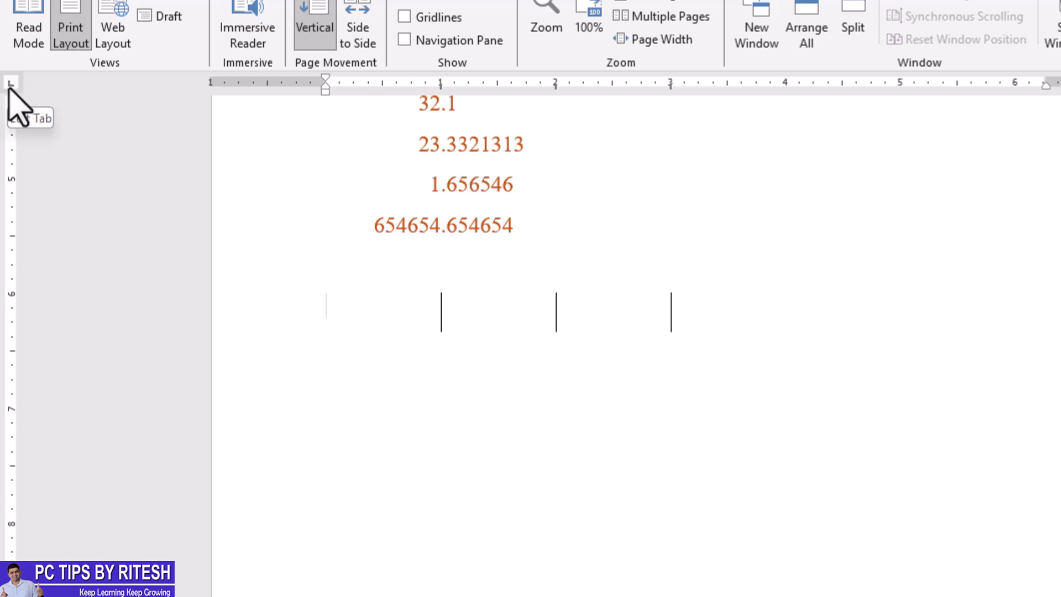
pyautogui.click(497, 84)
pyautogui.write('Name')
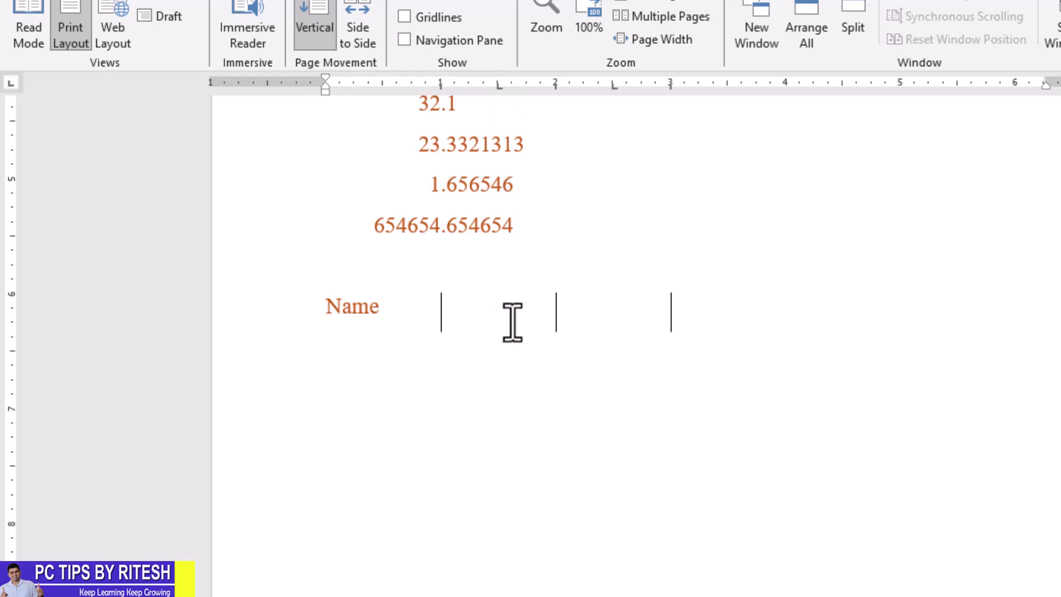
# Enter the 'Class' and 'Roll NO' headings, adding a left tab stop and shifting Roll NO left
pyautogui.write('C')
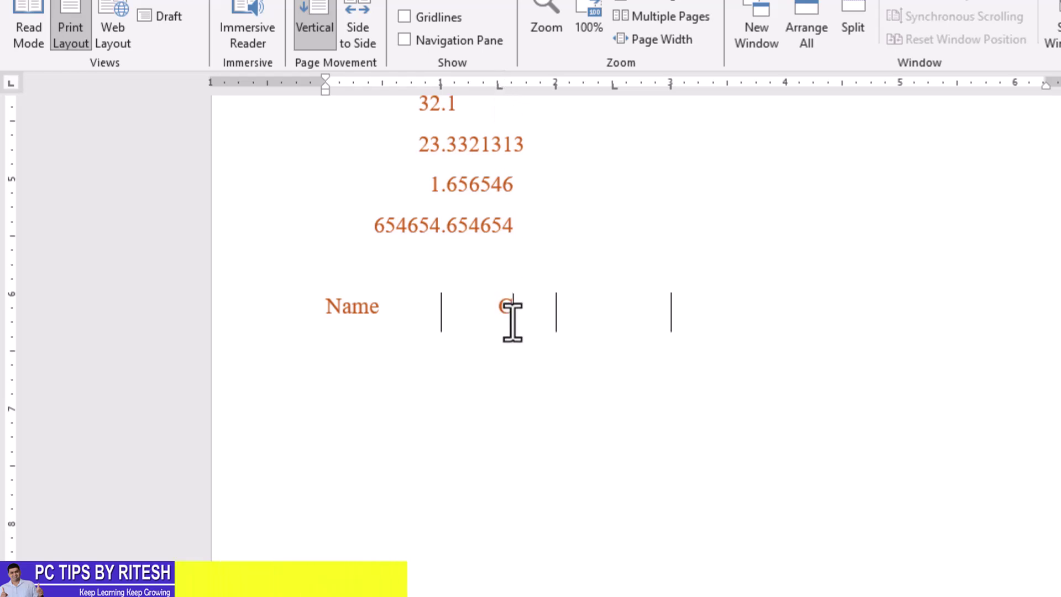
pyautogui.write('lass')
pyautogui.press('Tab')
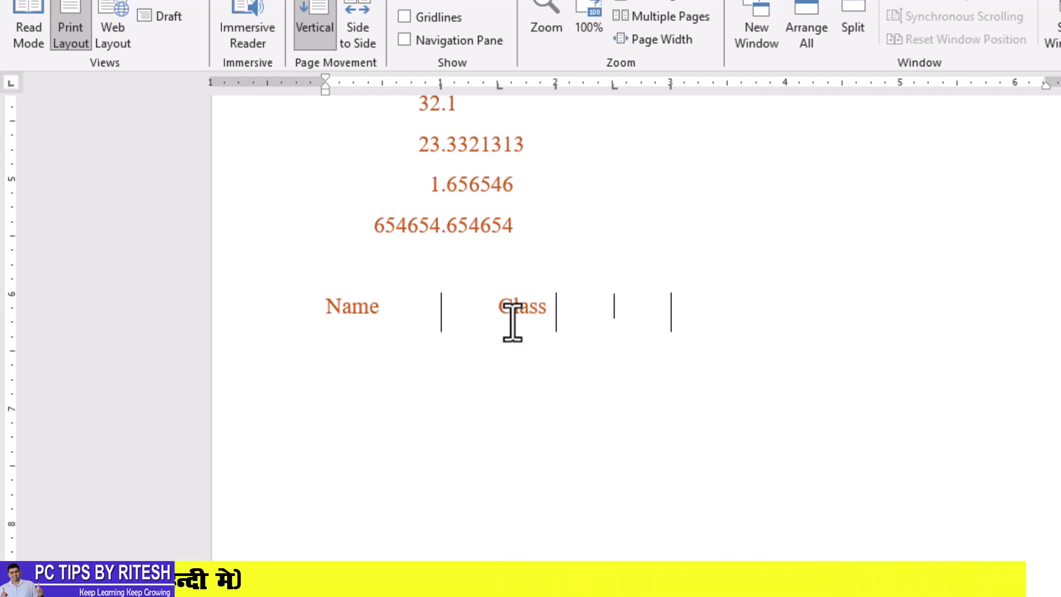
pyautogui.write('Roll NO')
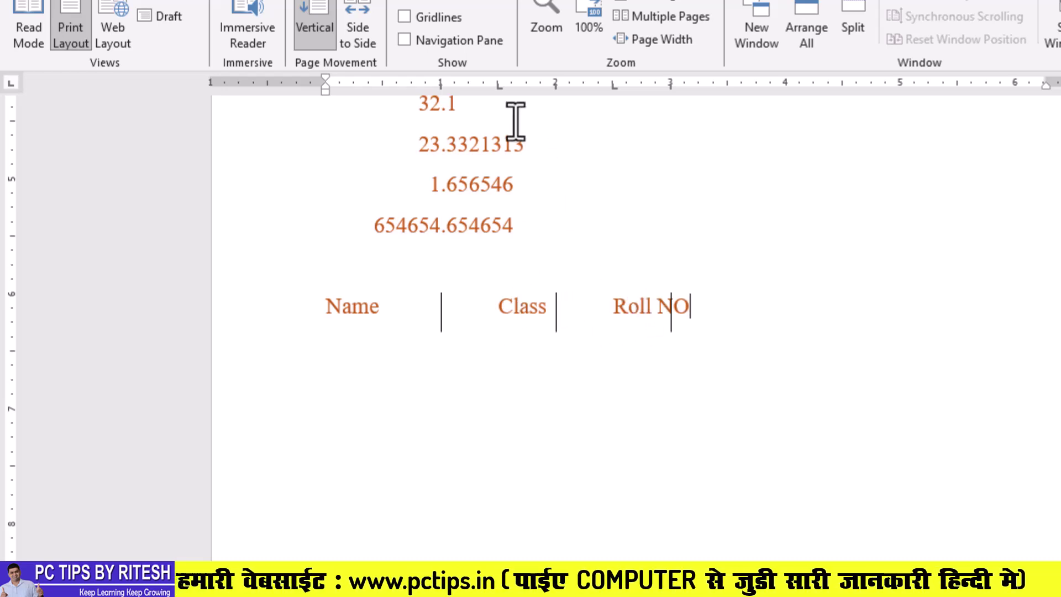
pyautogui.click(499, 86)
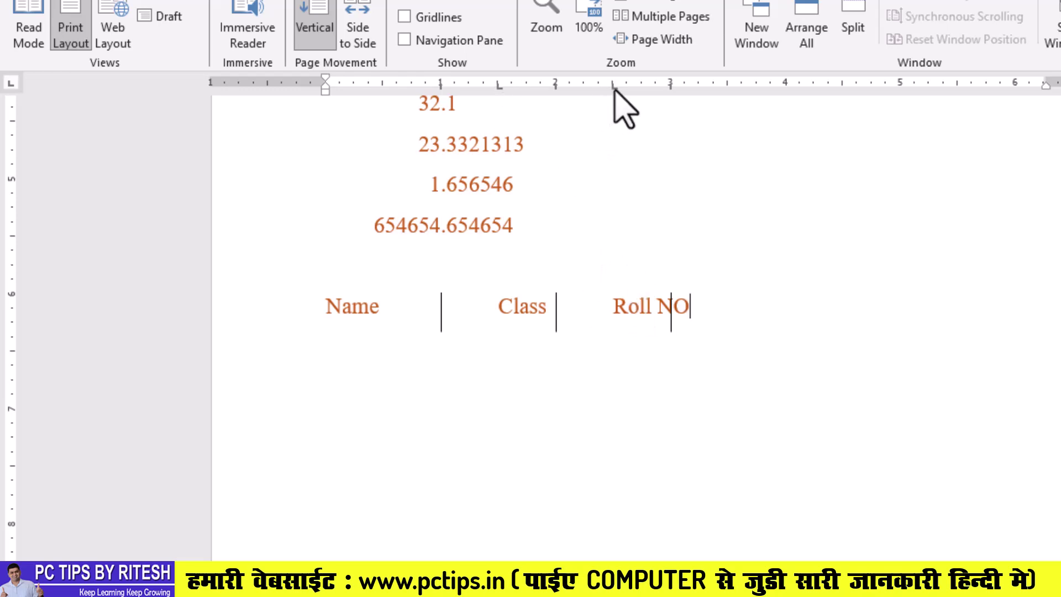
pyautogui.moveTo(612, 90); pyautogui.dragTo(584, 107)
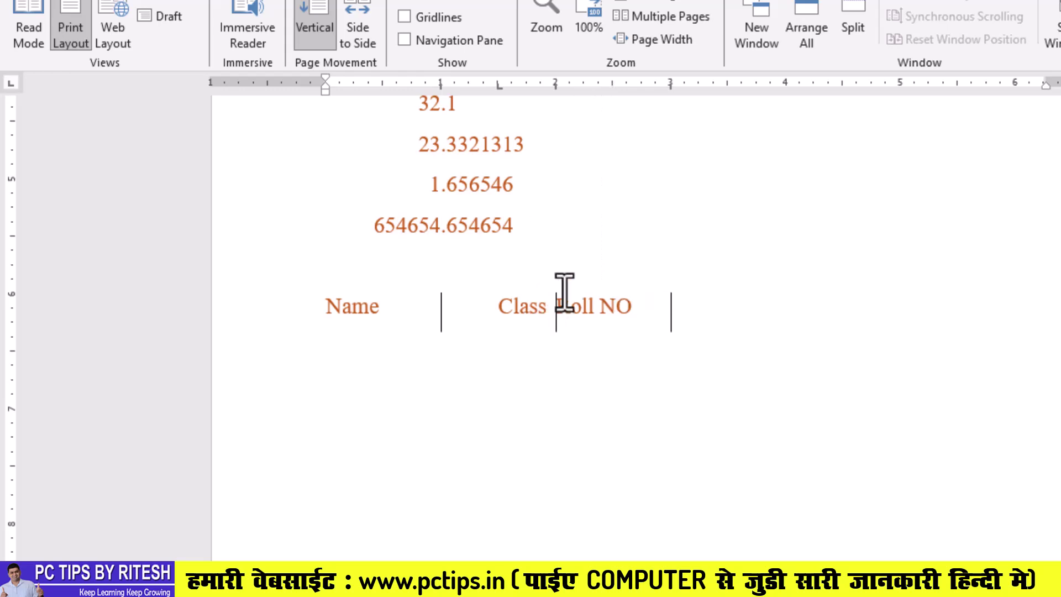
# Move the Roll NO and Class tab stops further left, then place the cursor after Roll NO
pyautogui.hotkey('ctrl', 'z')
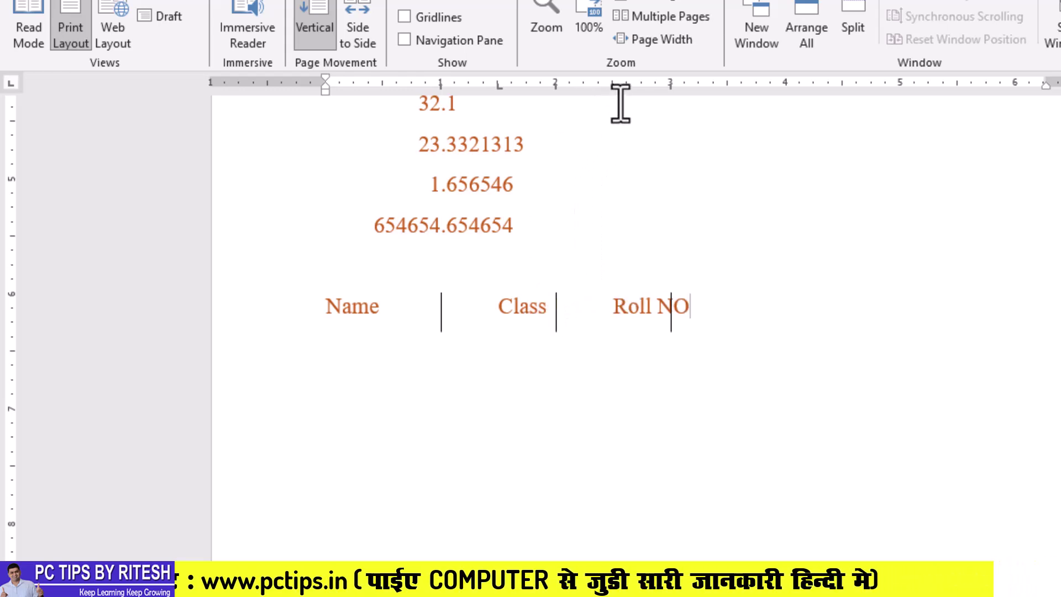
pyautogui.moveTo(612, 89); pyautogui.dragTo(592, 90)
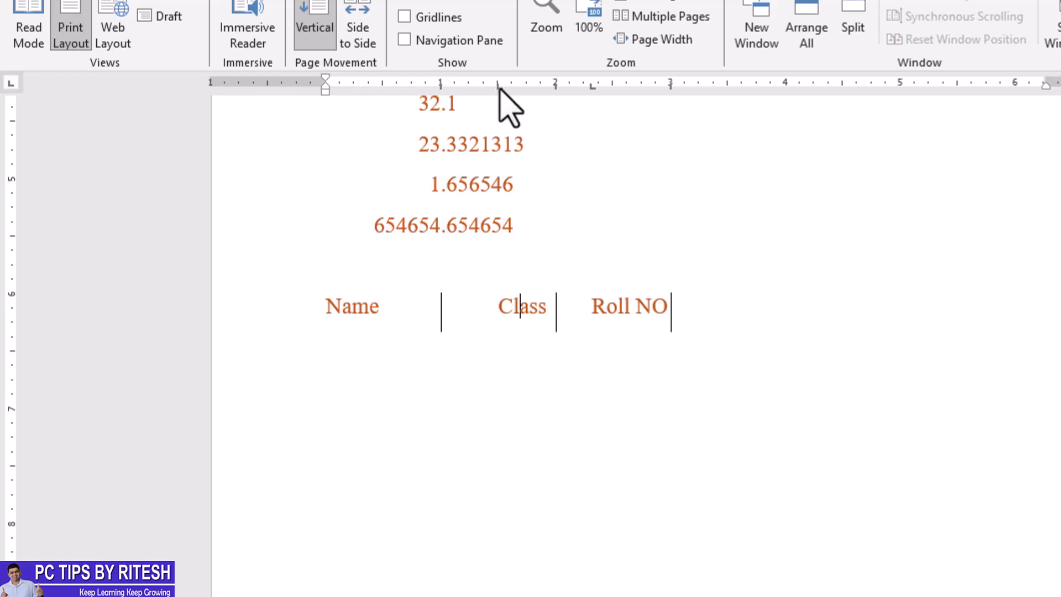
pyautogui.moveTo(498, 87); pyautogui.dragTo(485, 87)
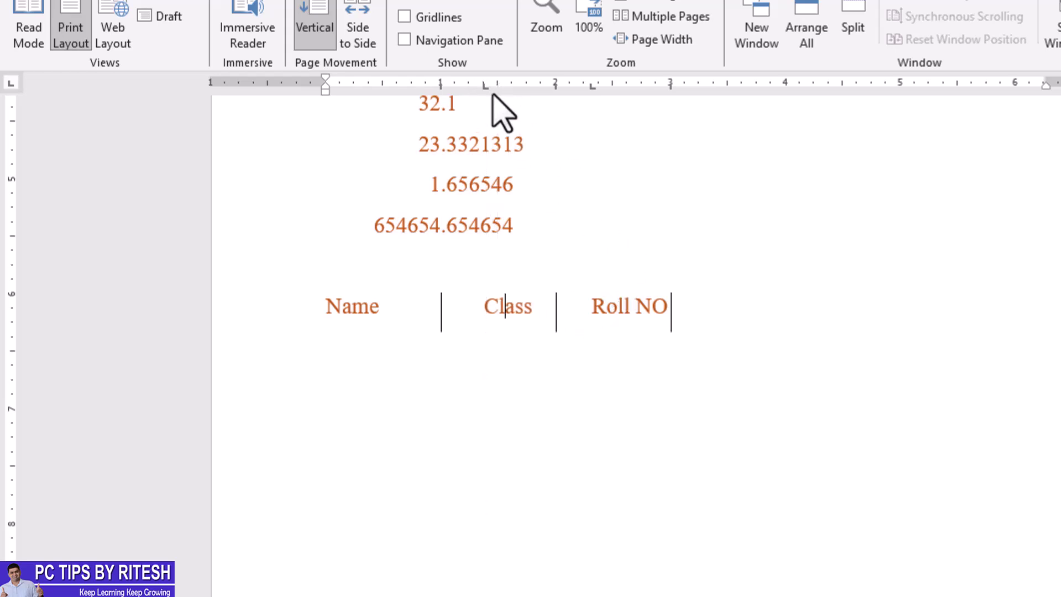
pyautogui.click(678, 310)
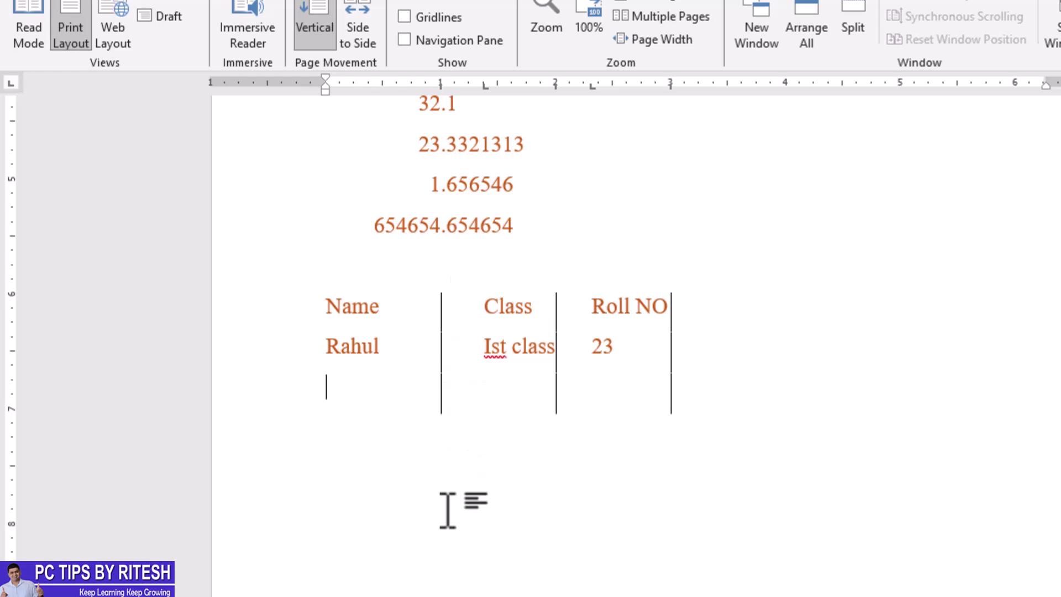
pyautogui.scroll(5, 448, 510)
pyautogui.scroll(5, 449, 511)
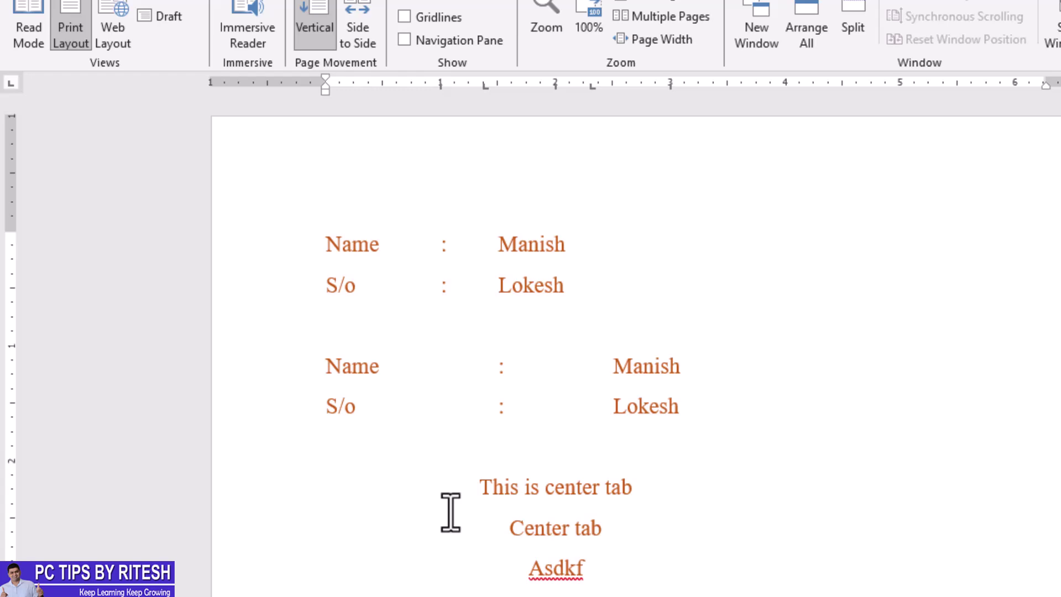
pyautogui.scroll(-5, 450, 511)
pyautogui.scroll(2, 457, 480)
pyautogui.scroll(3, 466, 469)
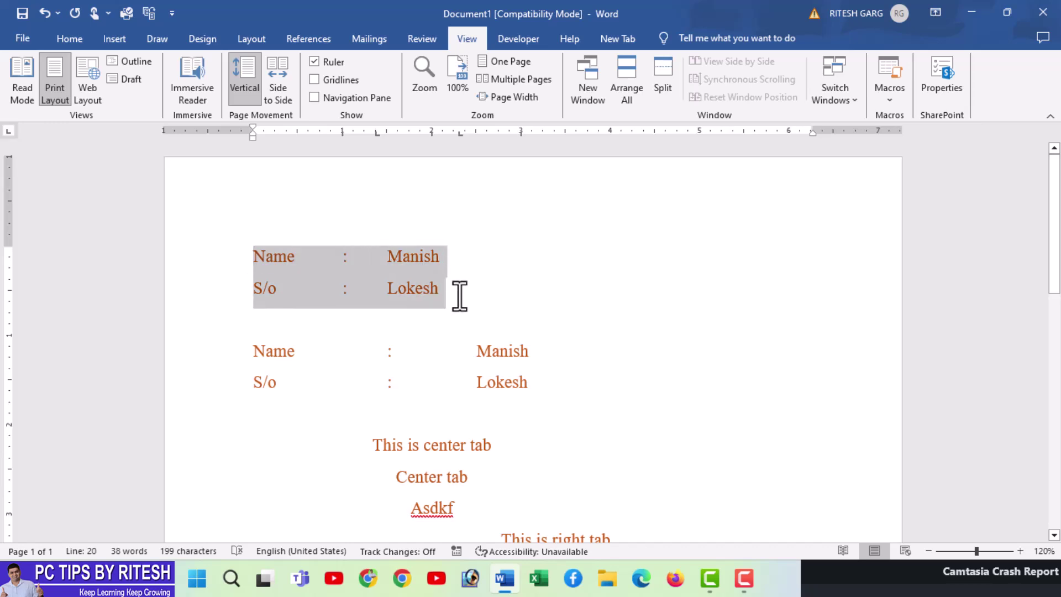
pyautogui.moveTo(459, 297); pyautogui.dragTo(462, 298)
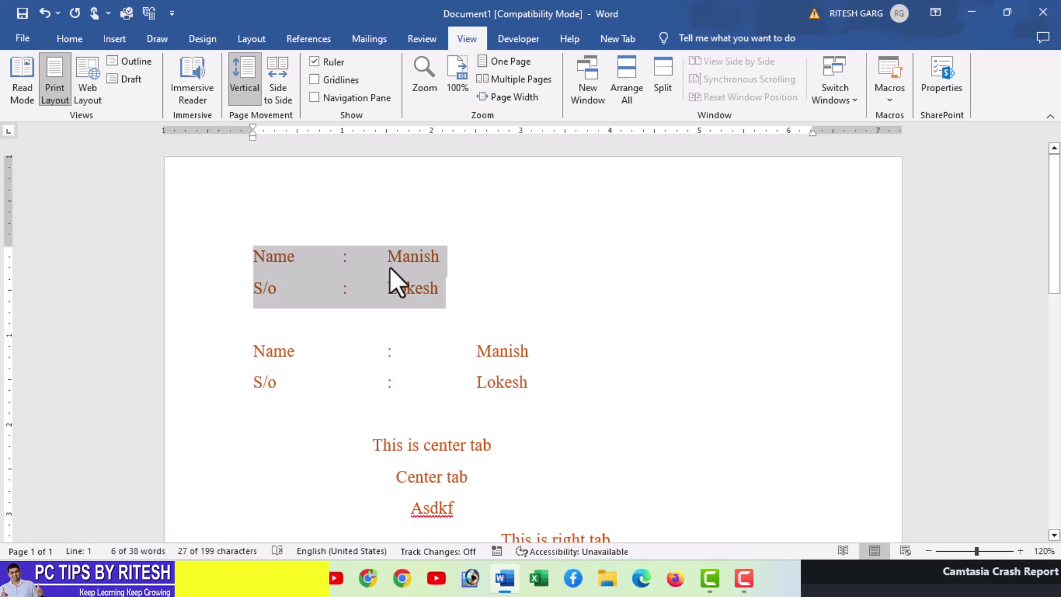
pyautogui.scroll(-2, 407, 274)
pyautogui.moveTo(254, 266); pyautogui.dragTo(538, 304)
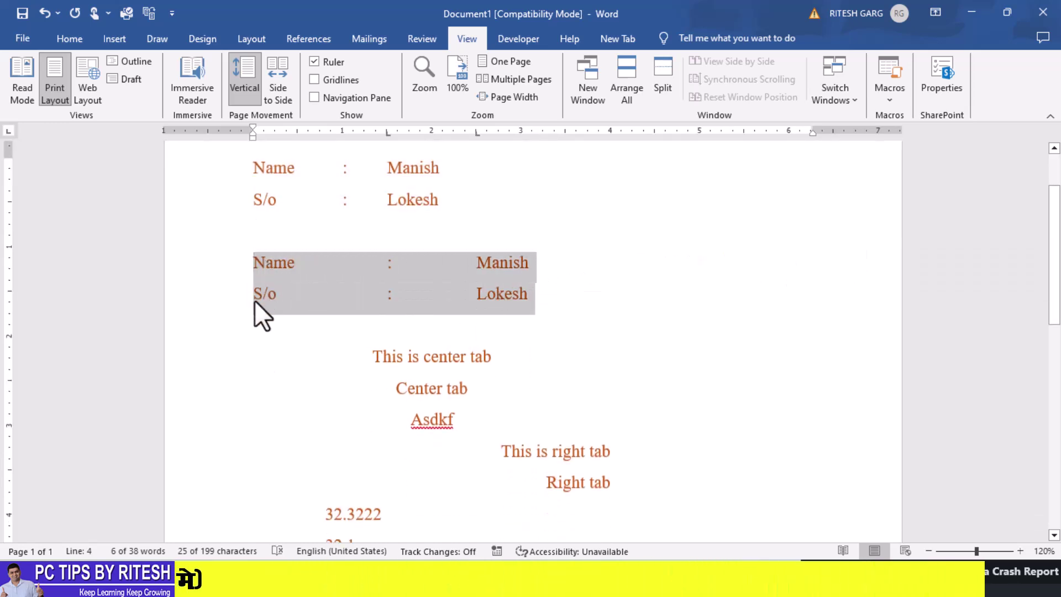
pyautogui.scroll(-2, 423, 279)
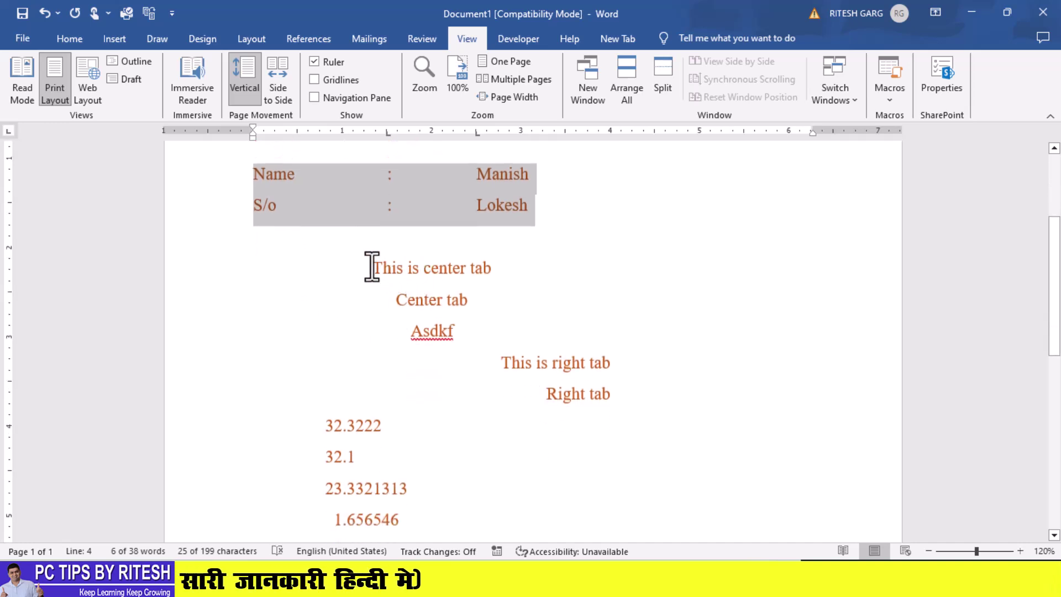
pyautogui.moveTo(372, 267); pyautogui.dragTo(478, 337)
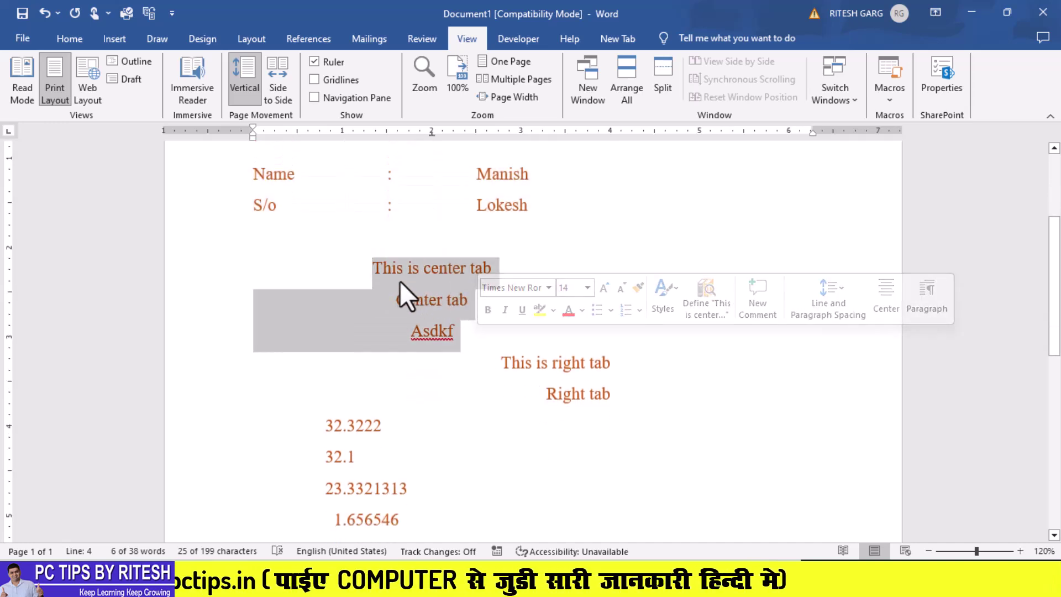
pyautogui.scroll(-1, 526, 393)
pyautogui.moveTo(502, 319); pyautogui.dragTo(610, 343)
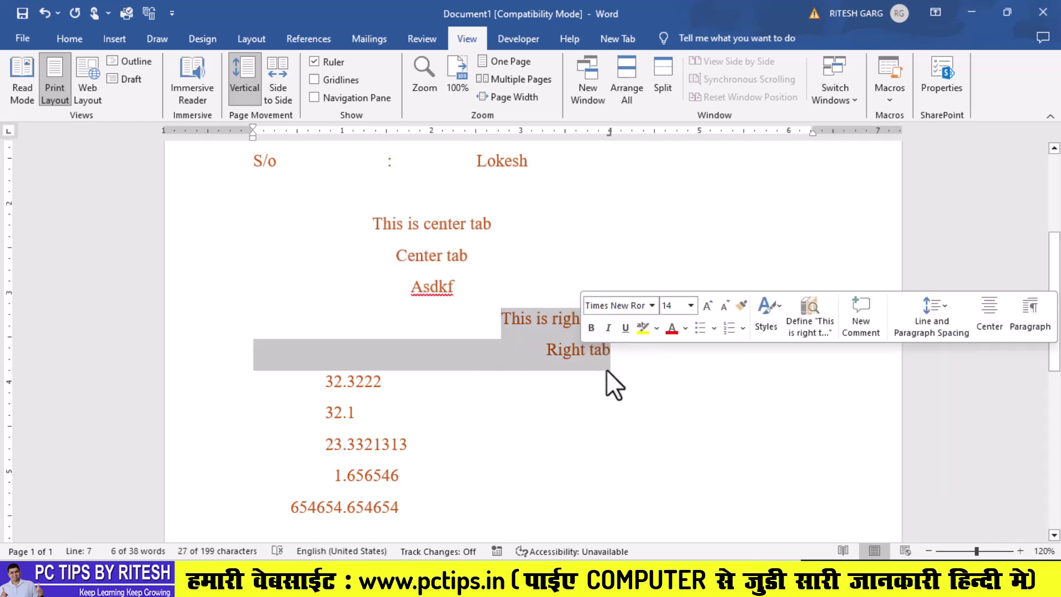
pyautogui.scroll(-3, 606, 369)
pyautogui.moveTo(326, 248); pyautogui.dragTo(399, 374)
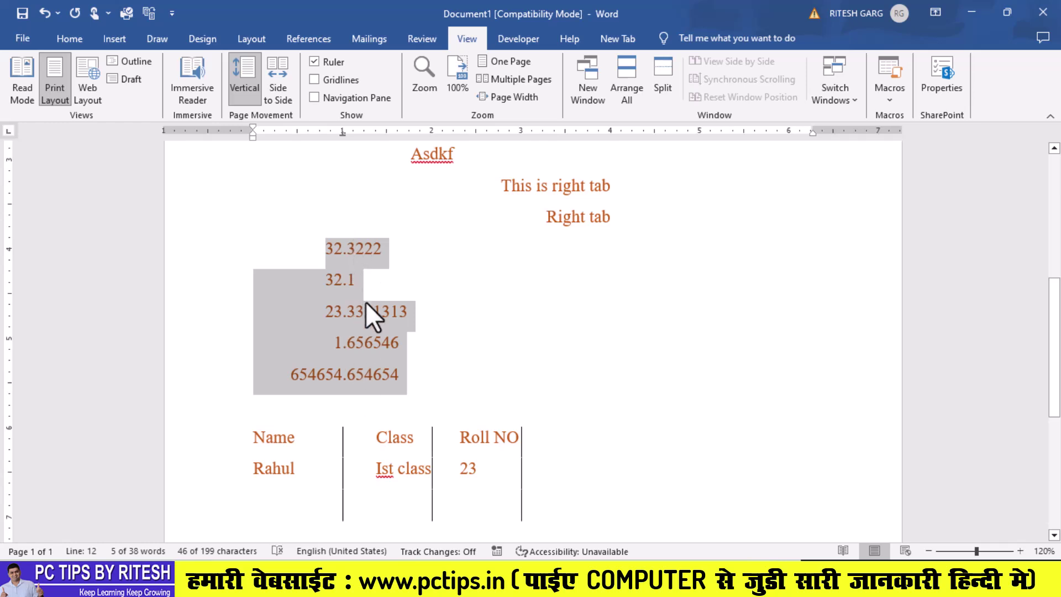
pyautogui.scroll(-4, 368, 308)
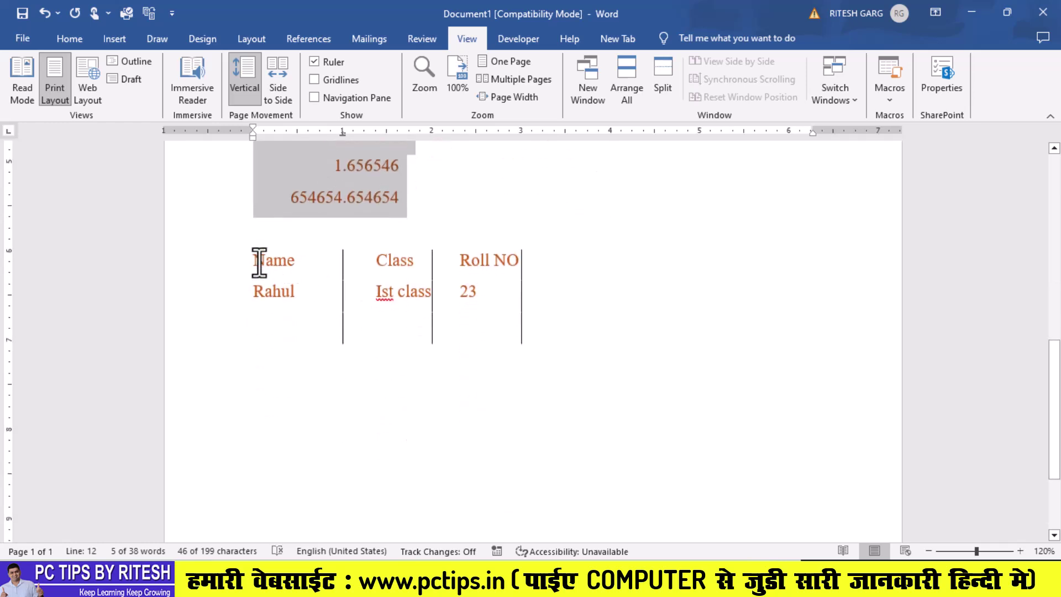
pyautogui.moveTo(260, 263); pyautogui.dragTo(467, 267)
pyautogui.moveTo(525, 300); pyautogui.dragTo(522, 304)
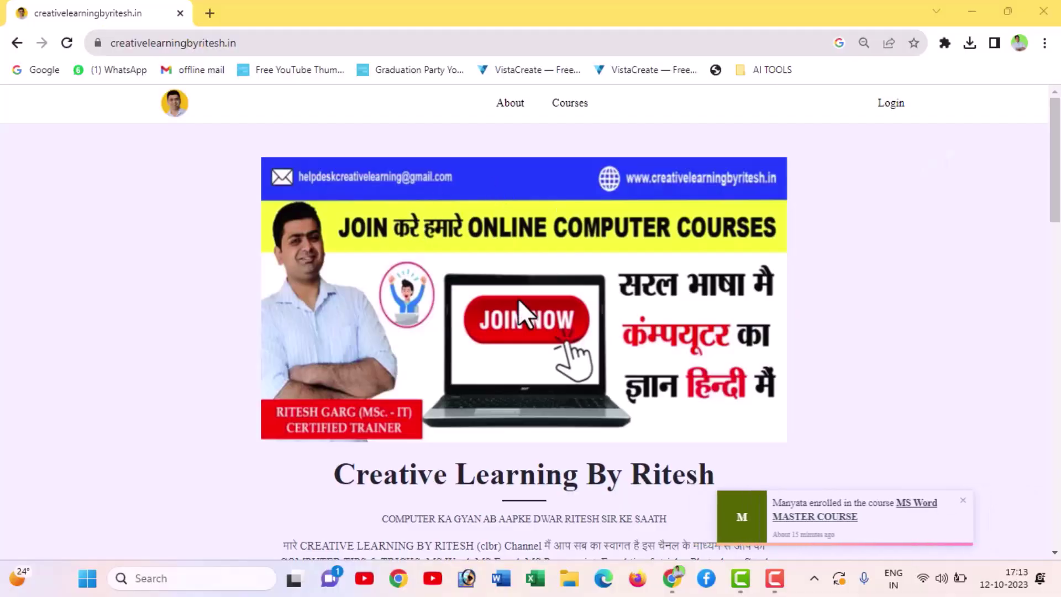
# Scroll down to Courses & packages and open the MS Word MASTER COURSE
pyautogui.scroll(-7, 519, 299)
pyautogui.scroll(-2, 519, 298)
pyautogui.scroll(-2, 518, 299)
pyautogui.scroll(-2, 519, 299)
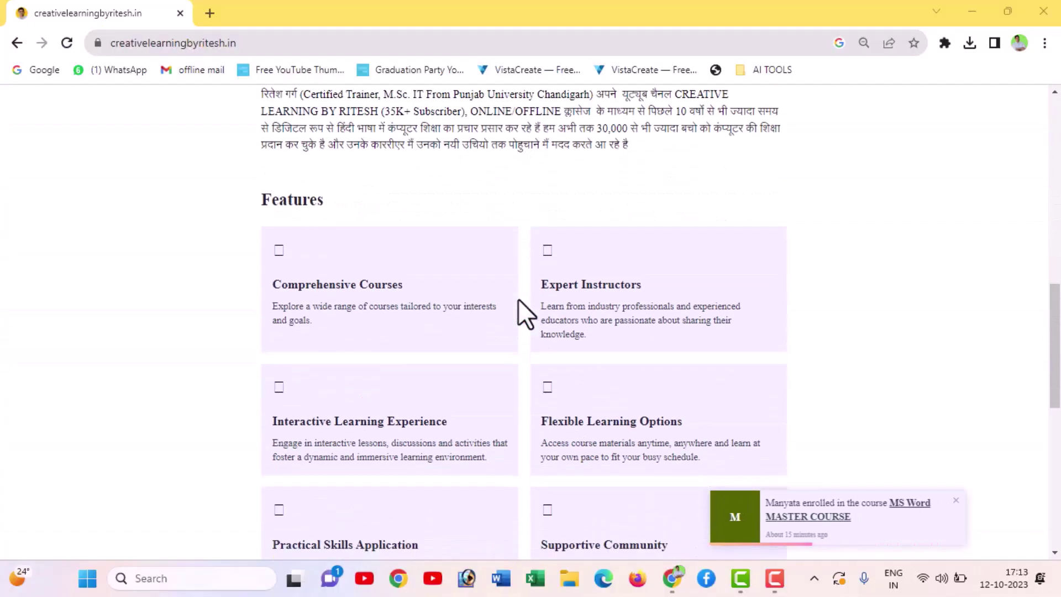
pyautogui.scroll(-3, 518, 299)
pyautogui.scroll(-4, 519, 299)
pyautogui.scroll(-3, 519, 300)
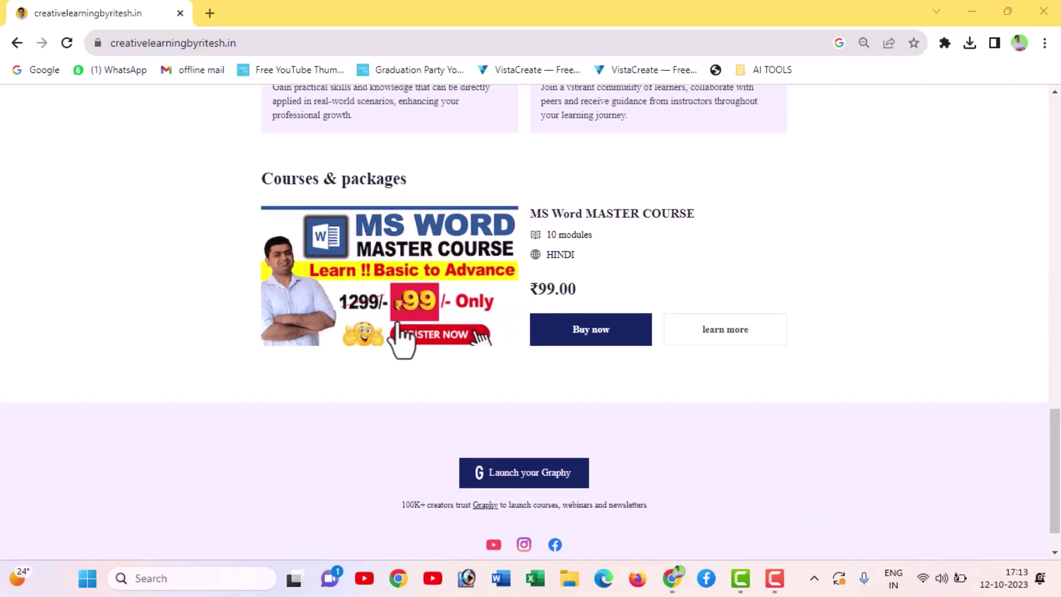
pyautogui.click(416, 302)
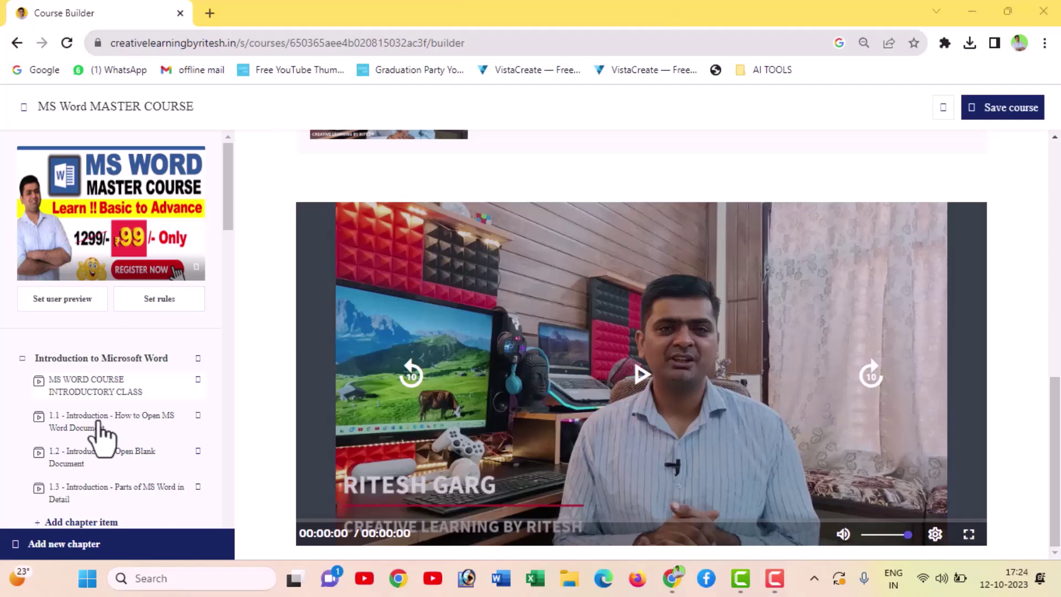
pyautogui.scroll(-1, 100, 426)
pyautogui.scroll(-4, 100, 426)
pyautogui.scroll(-3, 100, 425)
pyautogui.scroll(-4, 100, 425)
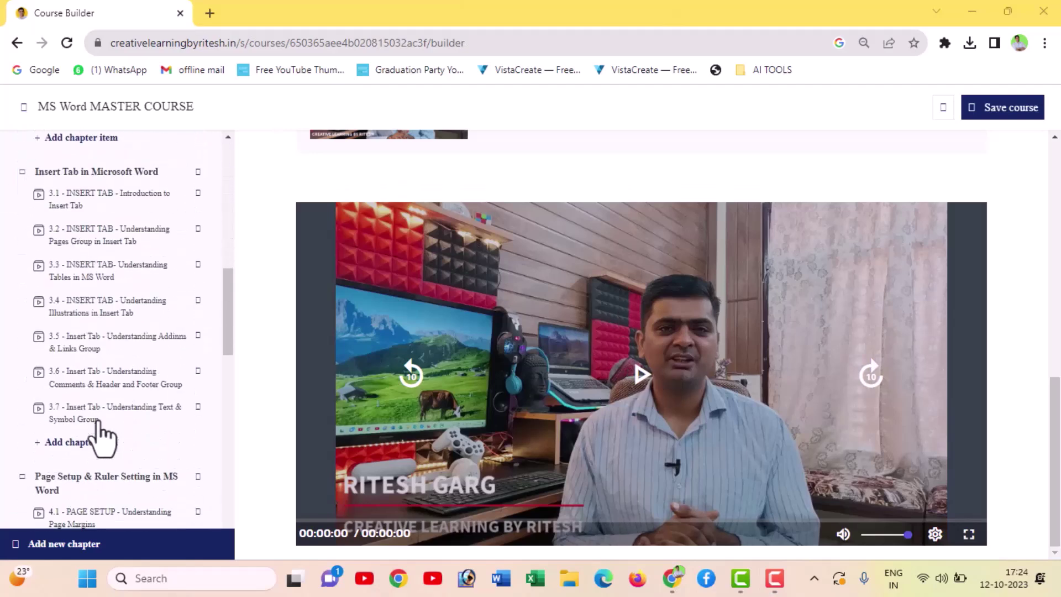
pyautogui.scroll(-4, 100, 436)
pyautogui.scroll(-2, 100, 431)
pyautogui.scroll(-4, 100, 425)
pyautogui.scroll(-4, 101, 422)
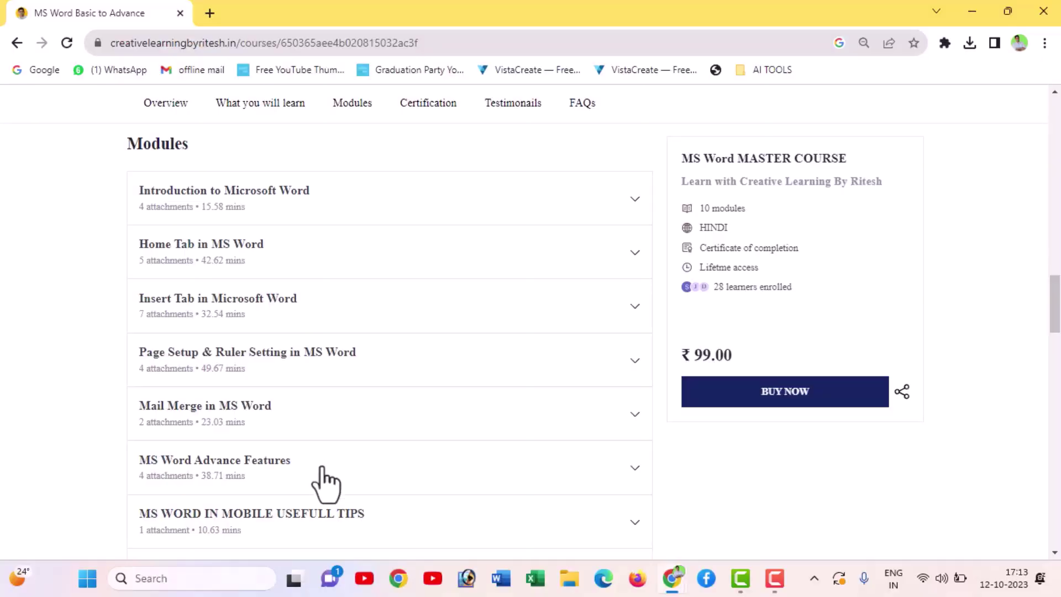
pyautogui.scroll(-3, 320, 486)
pyautogui.scroll(-3, 326, 481)
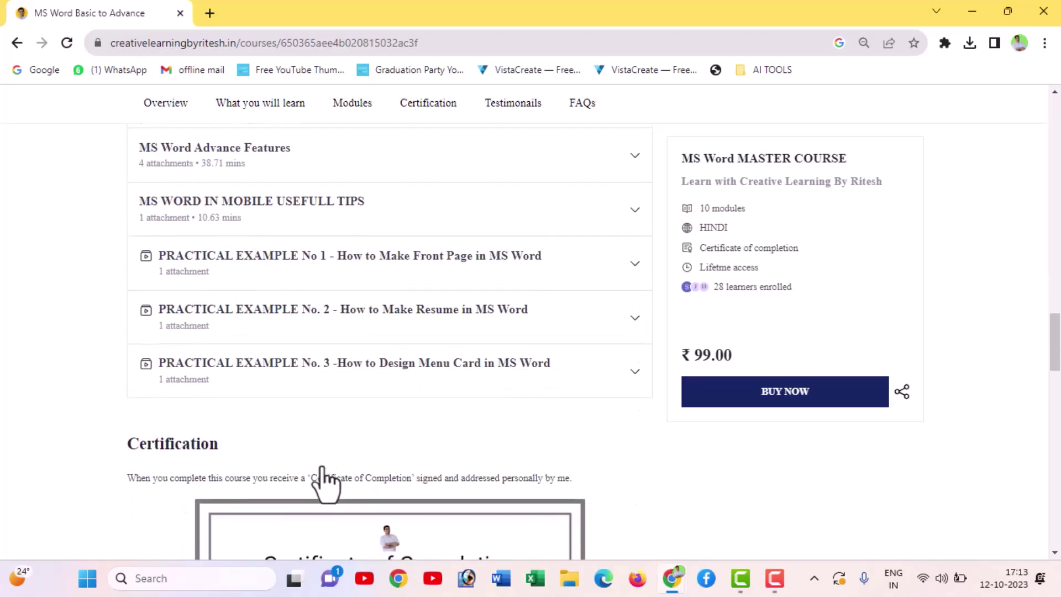
pyautogui.scroll(-3, 359, 410)
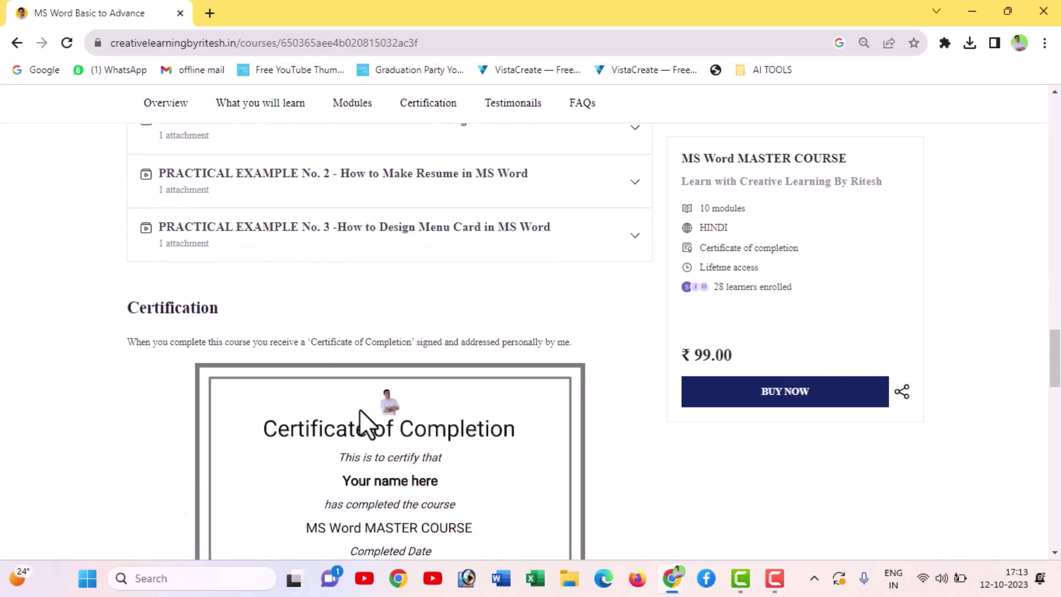
pyautogui.scroll(-2, 360, 421)
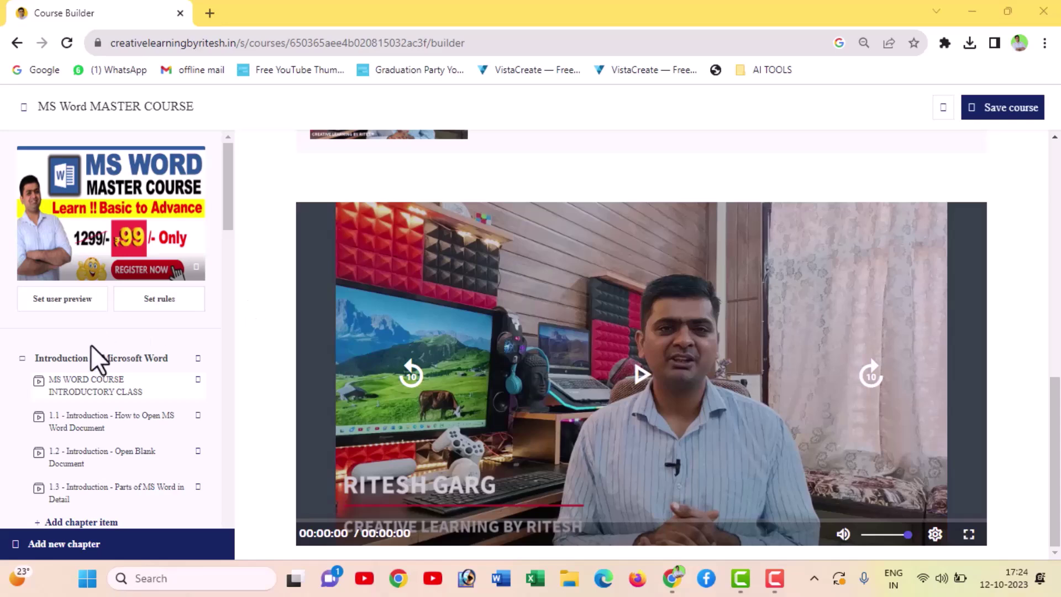
pyautogui.scroll(-3, 104, 434)
pyautogui.scroll(-3, 104, 434)
pyautogui.scroll(-4, 100, 437)
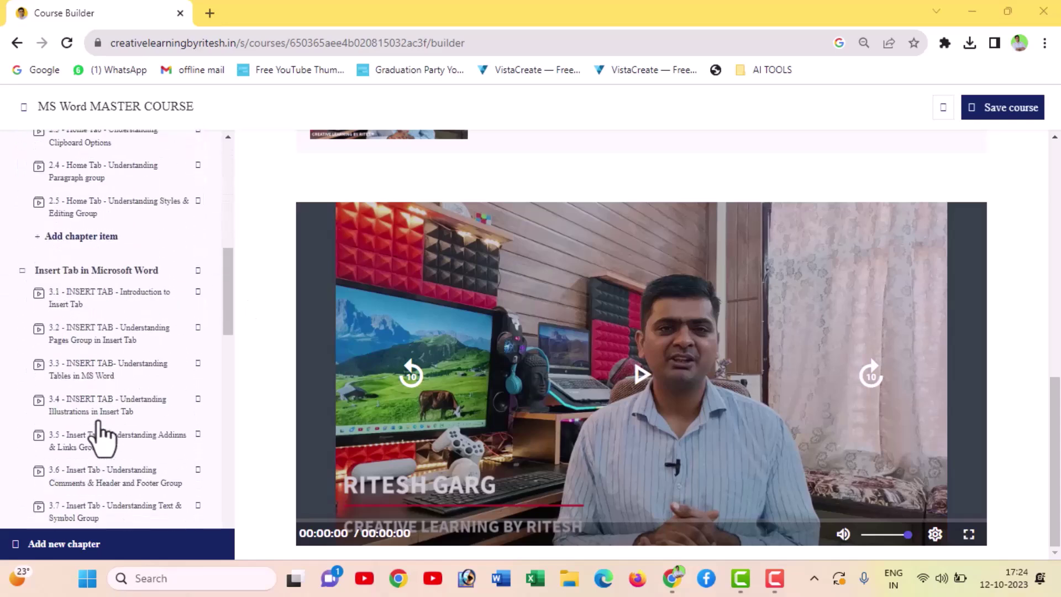
pyautogui.scroll(-3, 103, 435)
pyautogui.scroll(-3, 101, 428)
pyautogui.scroll(-2, 99, 423)
pyautogui.scroll(-4, 100, 423)
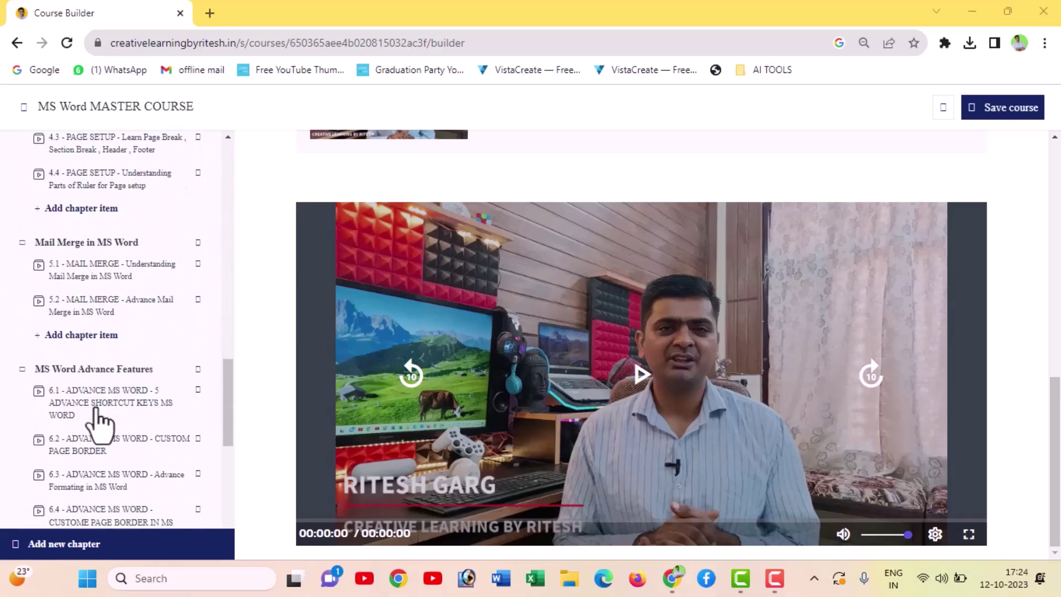
pyautogui.scroll(-5, 97, 419)
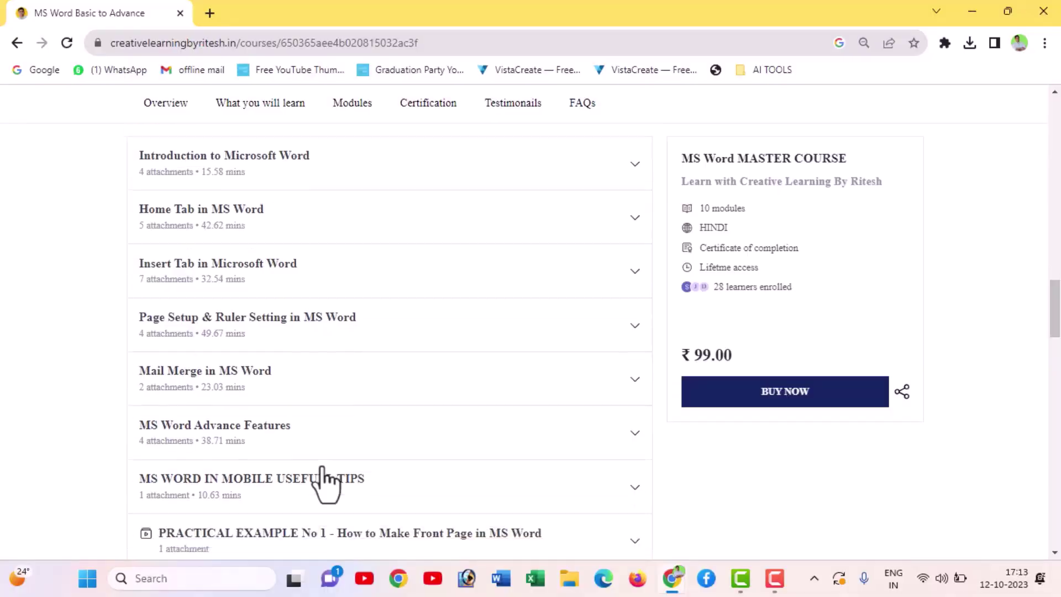
pyautogui.scroll(-3, 326, 482)
pyautogui.scroll(-3, 326, 482)
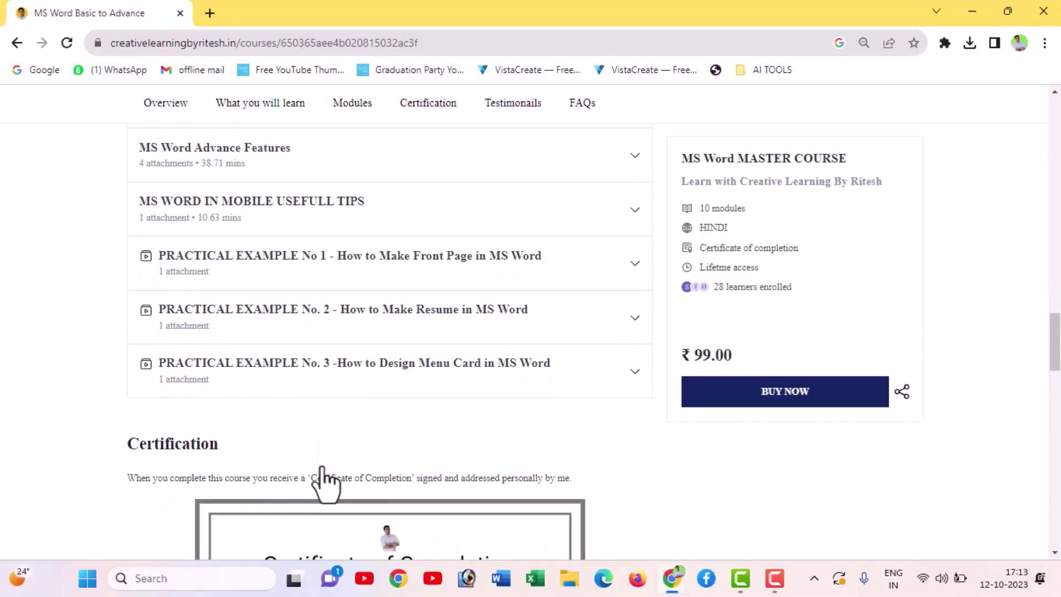
pyautogui.scroll(-3, 360, 421)
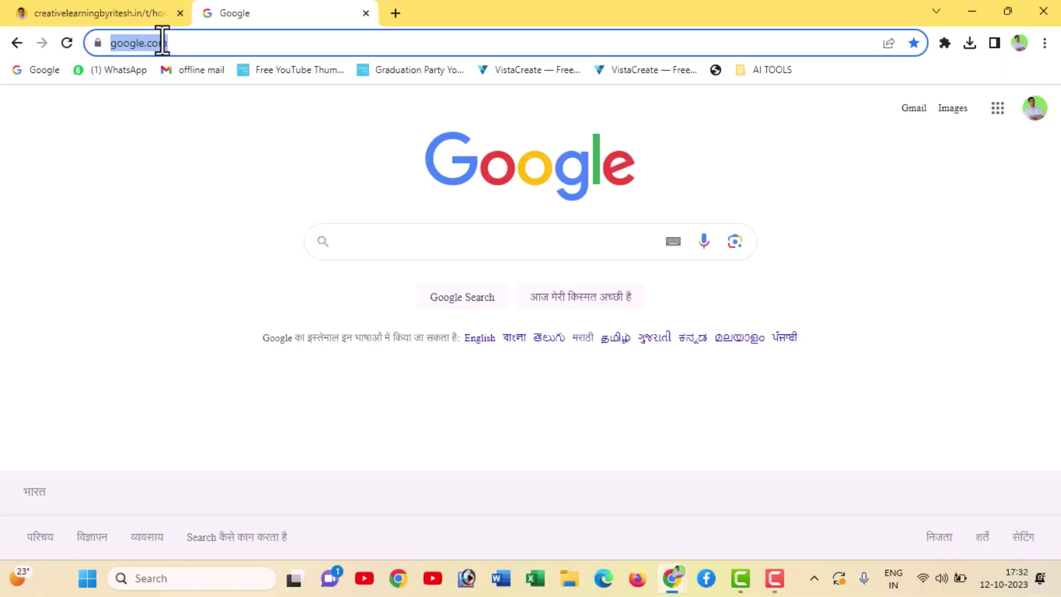
# Load creativelearningbyritesh.in and choose Buy now on the ₹99.00 MS Word MASTER COURSE
pyautogui.write('www.creativelearningbyritesh.in')
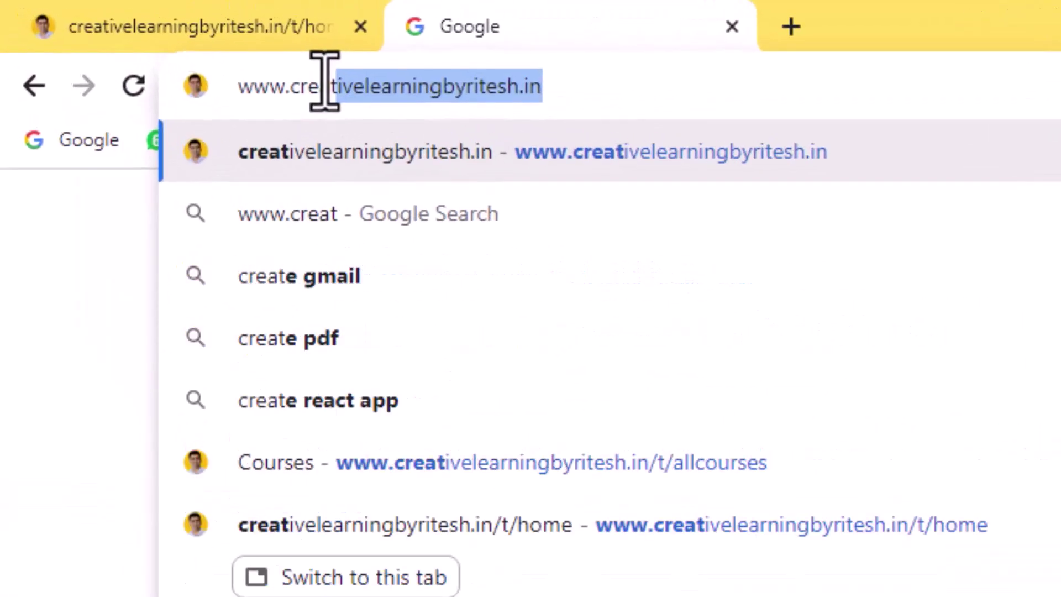
pyautogui.press('Right')
pyautogui.press('Return')
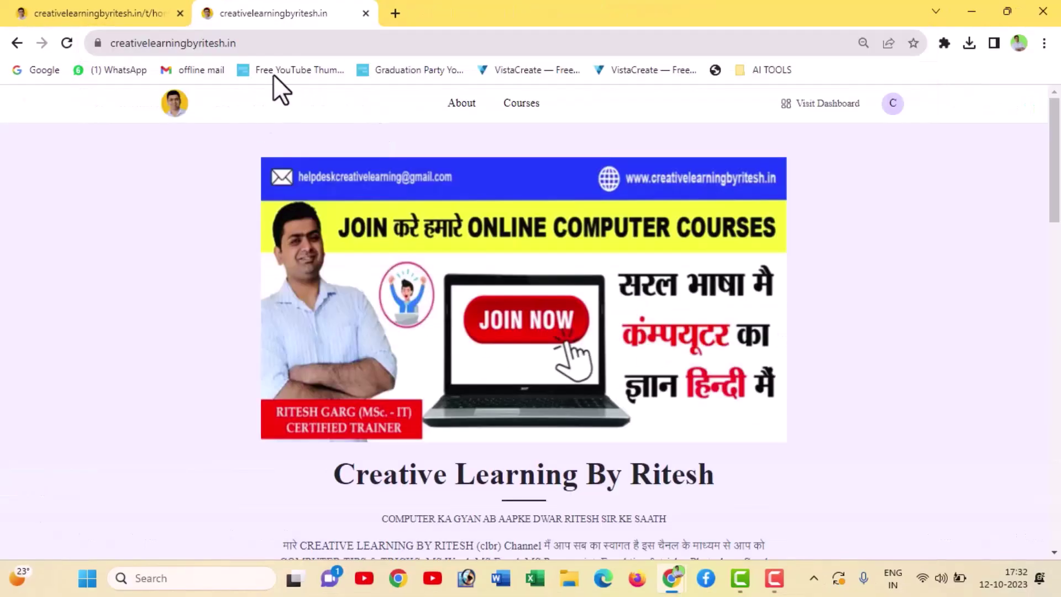
pyautogui.scroll(-10, 470, 301)
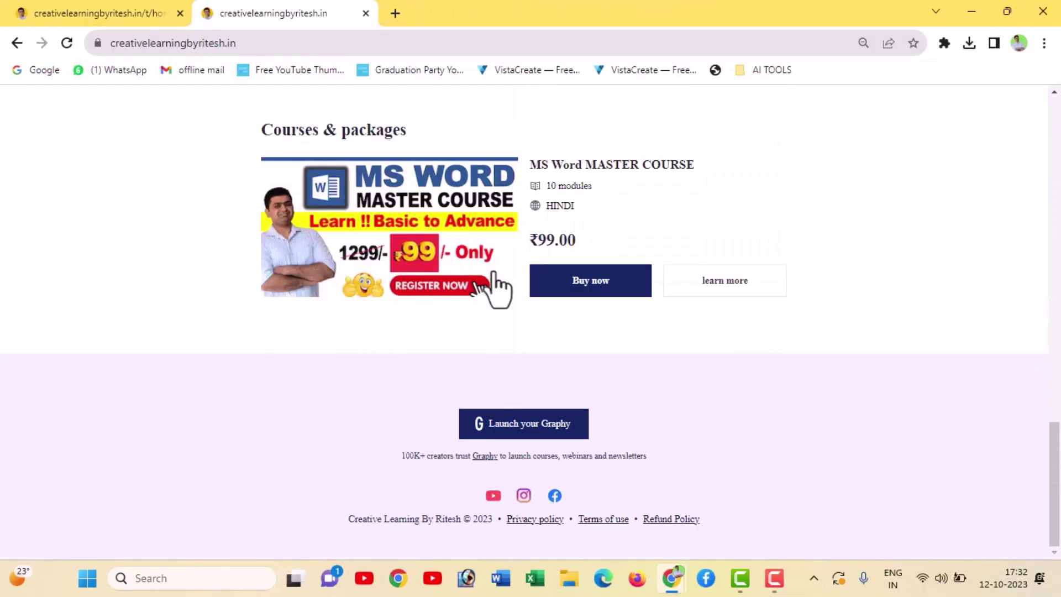
pyautogui.click(572, 292)
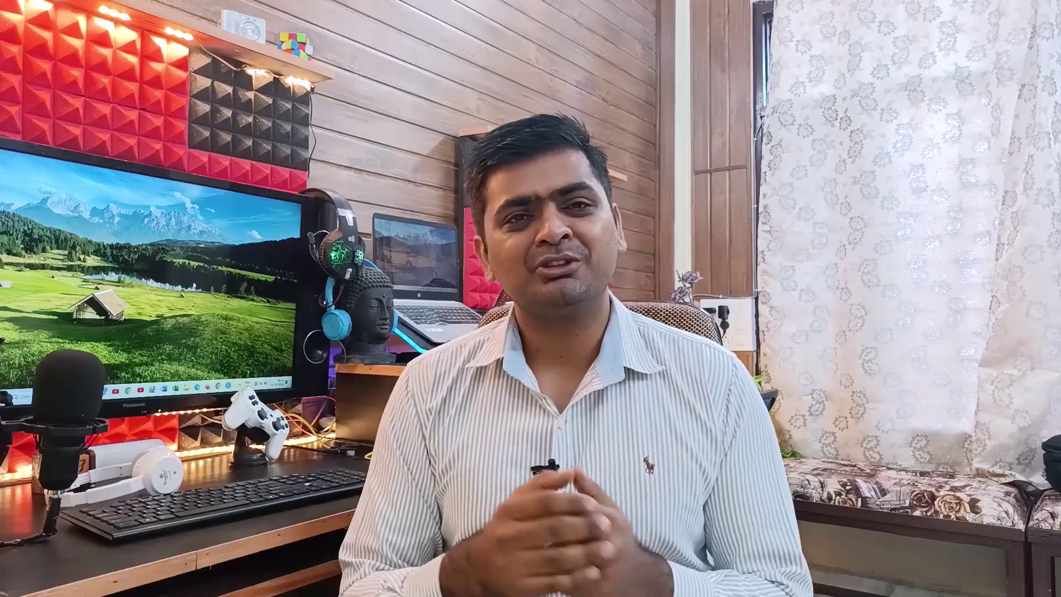